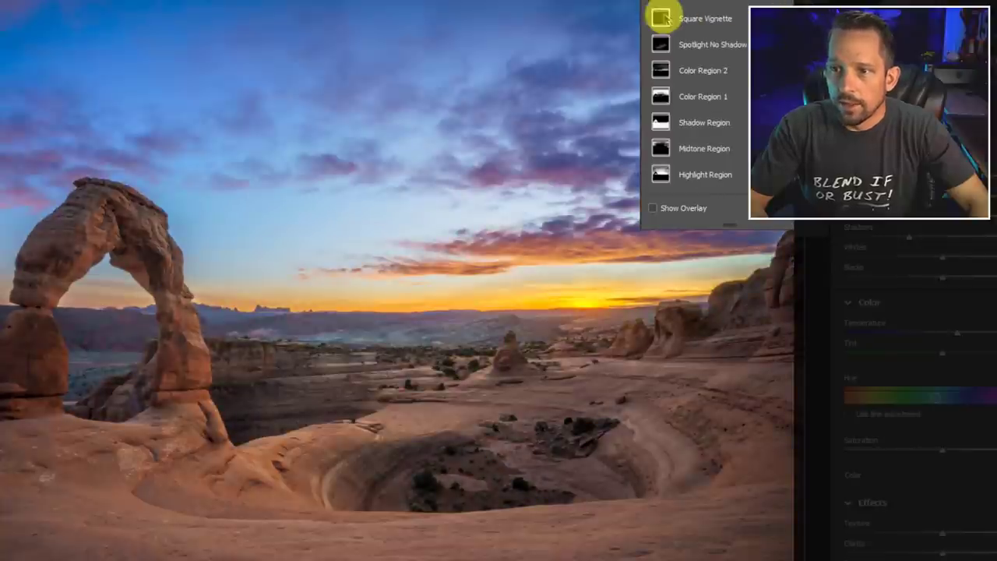
Display the Delicate Arch photo's unedited '01 Before Edits' snapshot
left_click(660, 18)
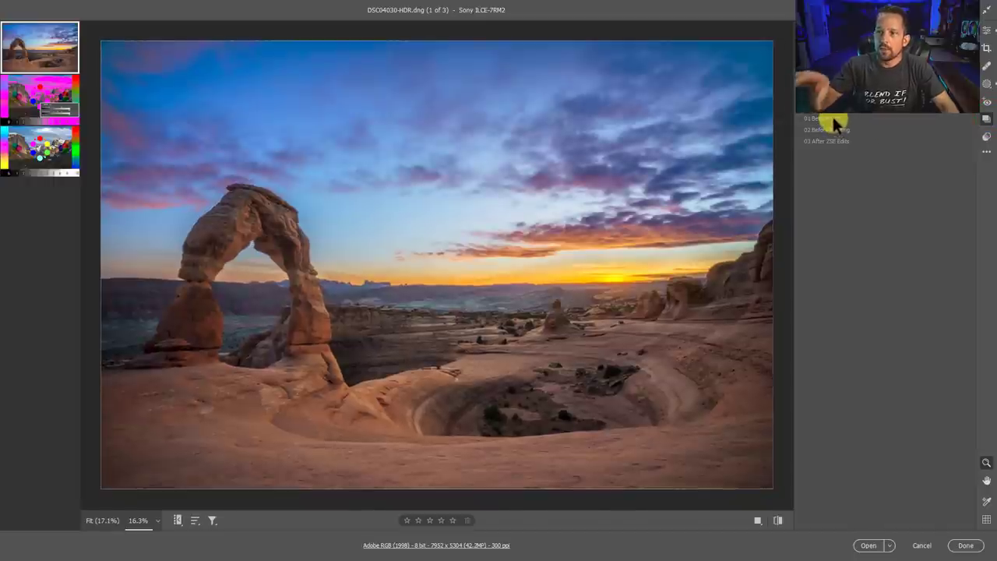
left_click(833, 118)
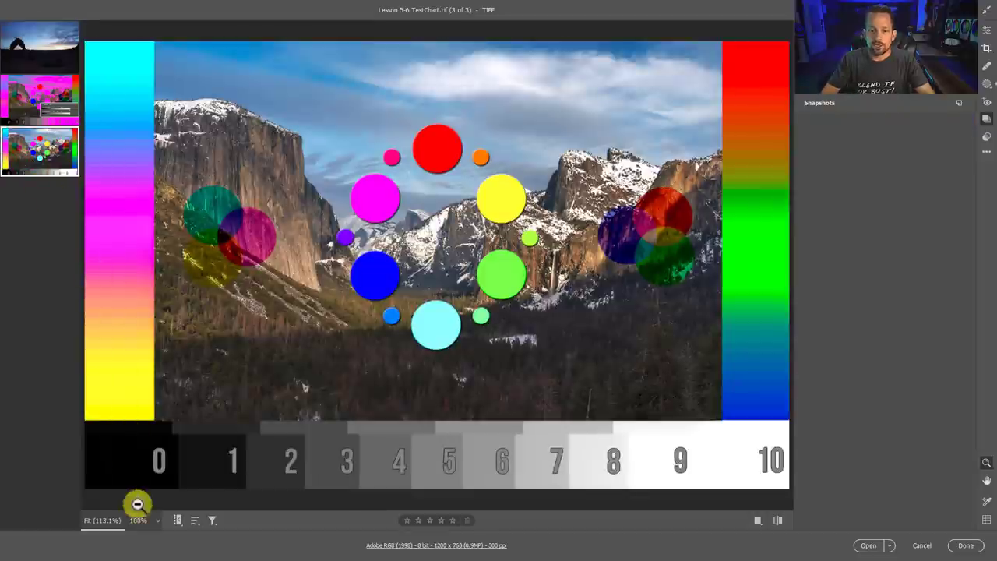
Open the TestChart image and list the new mask types, including Color Range and Luminance Range
left_click(178, 519)
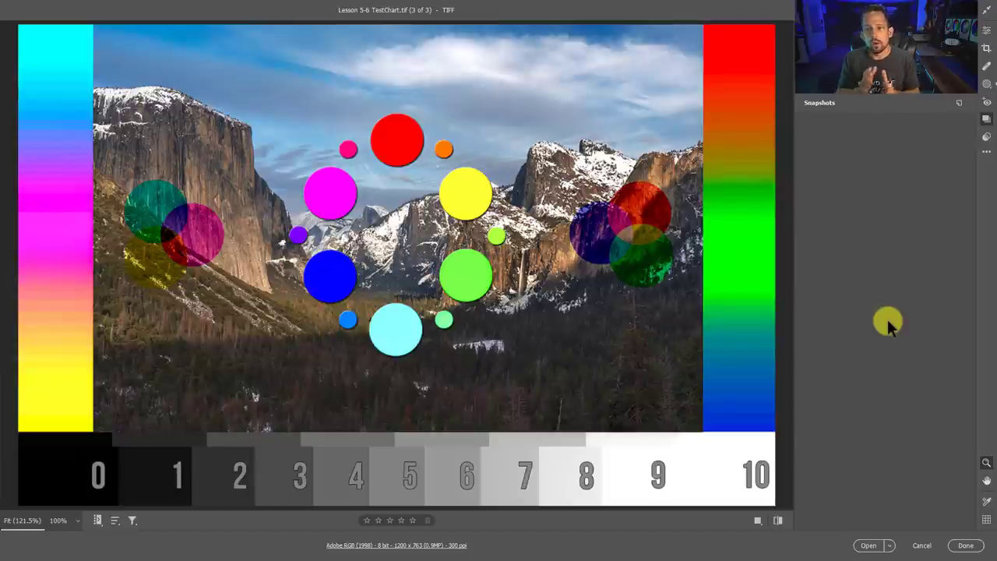
left_click(988, 35)
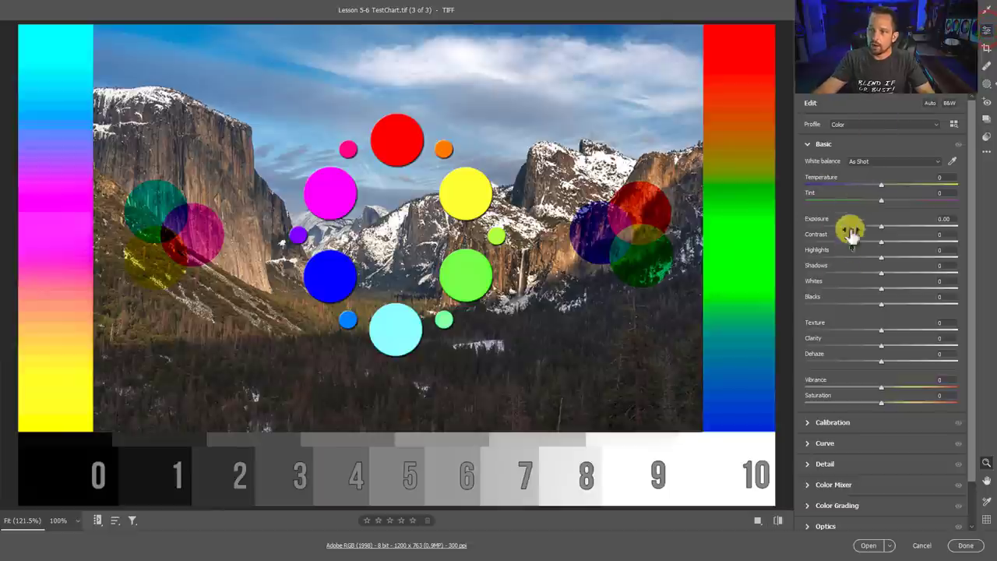
left_click(987, 86)
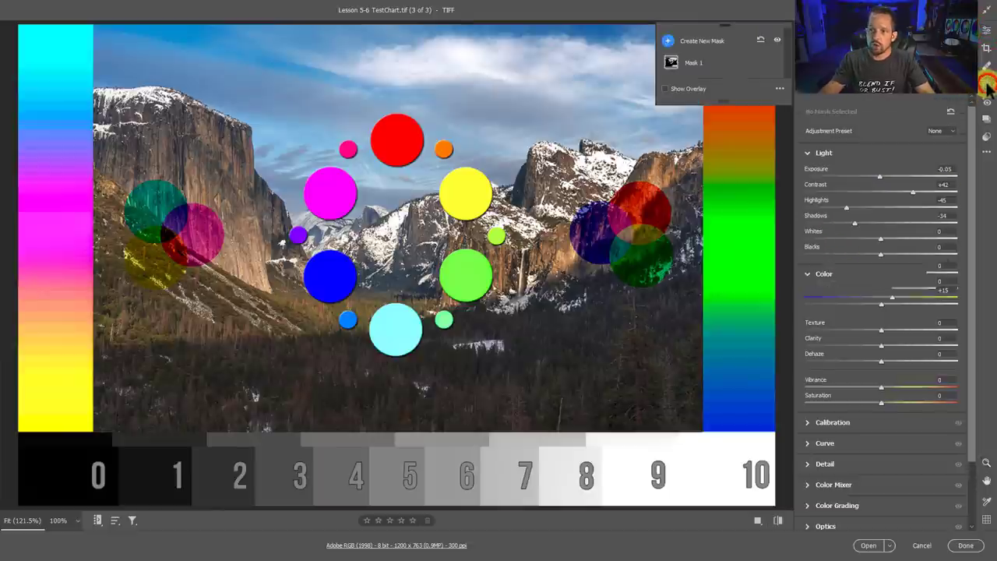
left_click(758, 35)
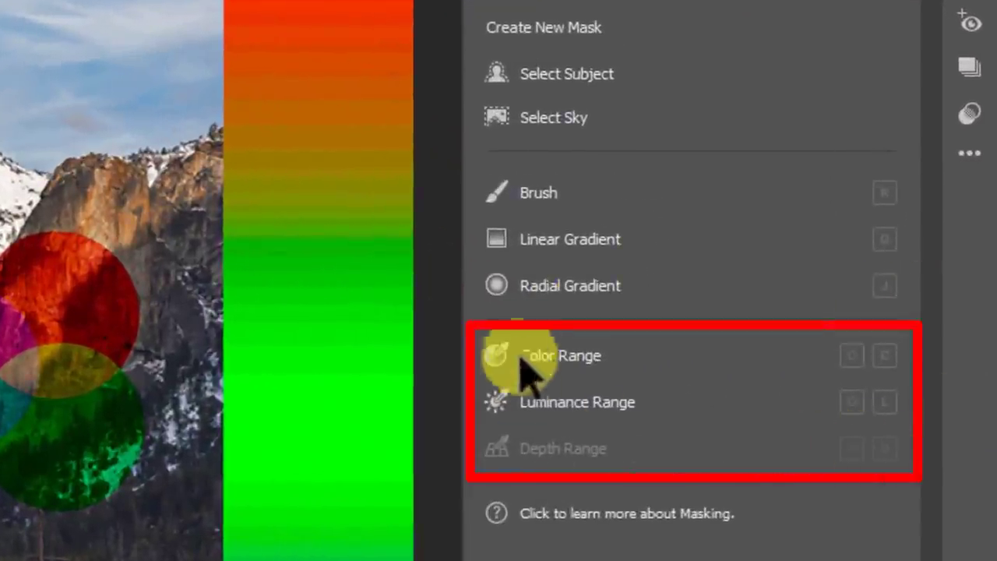
Read the mask type help cards, then create a new Color Range mask
mouse_move(525, 343)
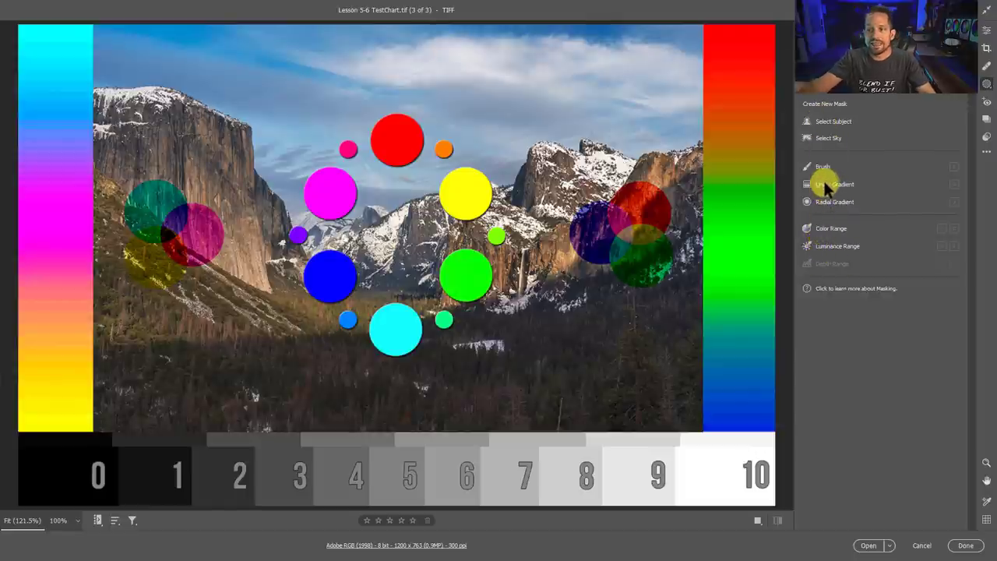
mouse_move(824, 184)
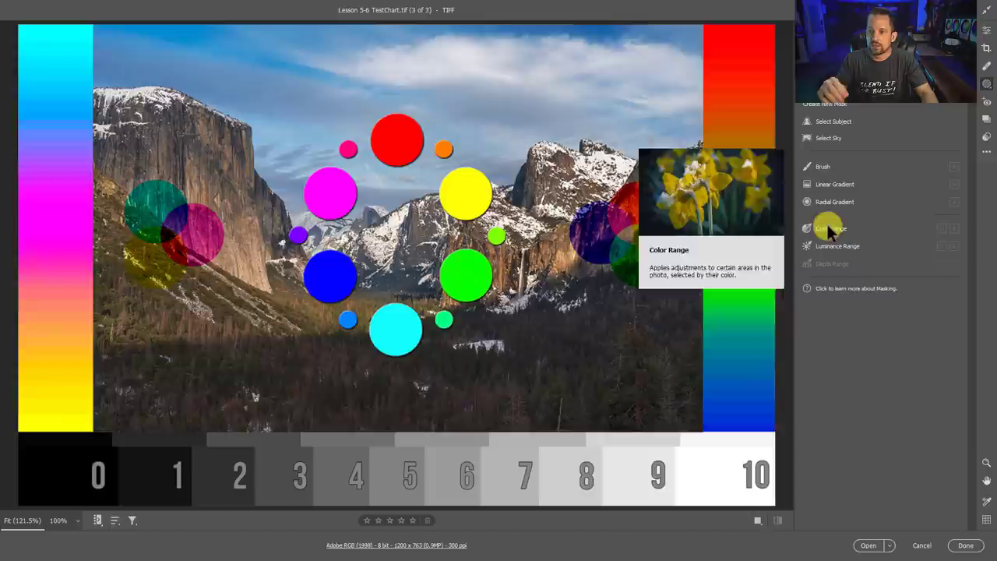
left_click(828, 228)
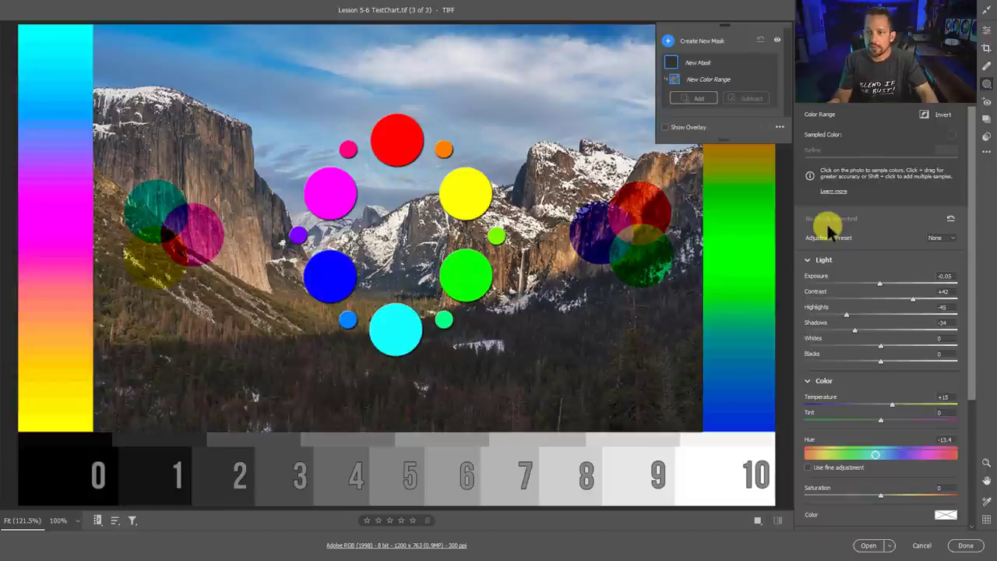
Sample the blue sky for Mask 1's colour range and reset its adjustment sliders to zero
left_click(690, 80)
left_click(529, 88)
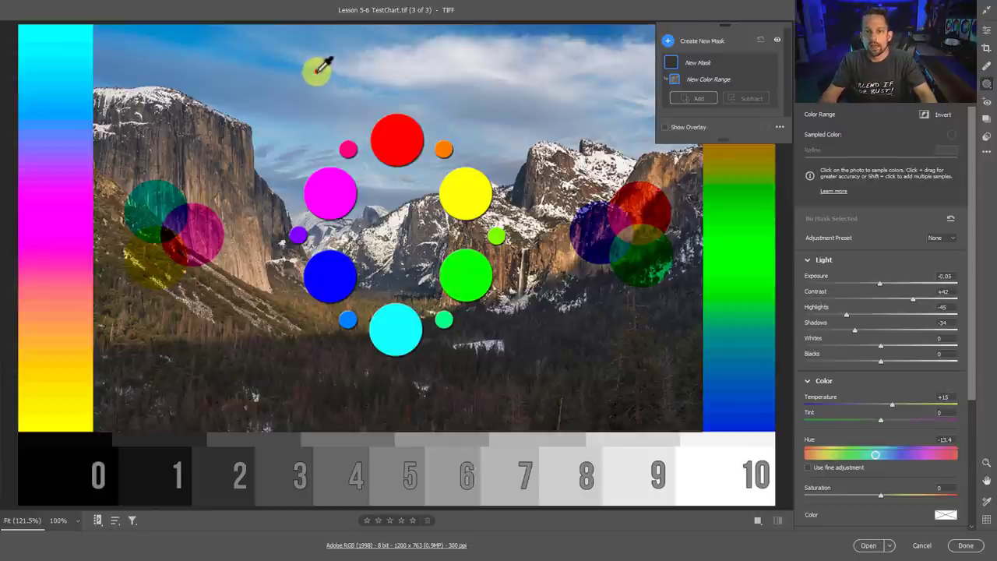
left_click(317, 71)
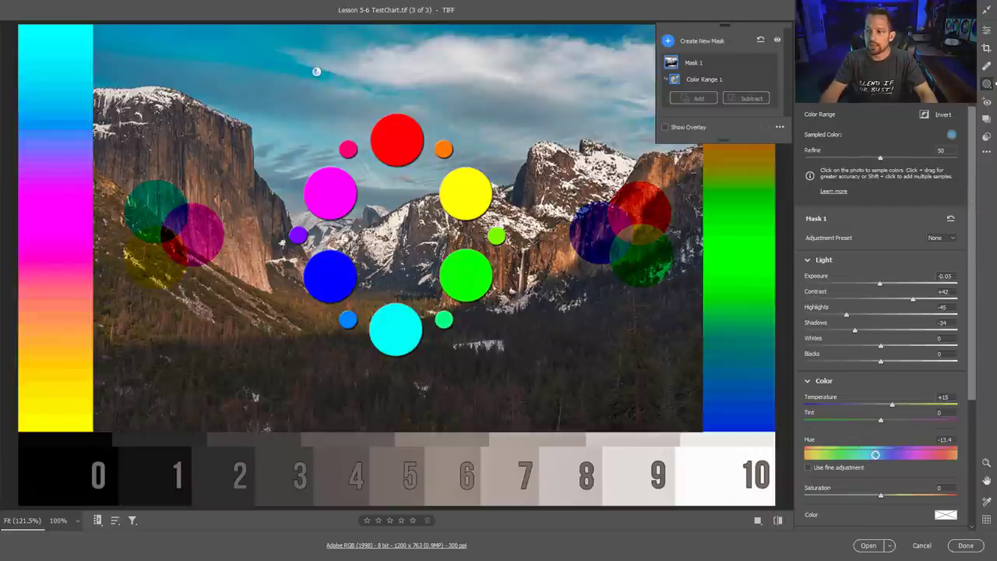
left_click(954, 221)
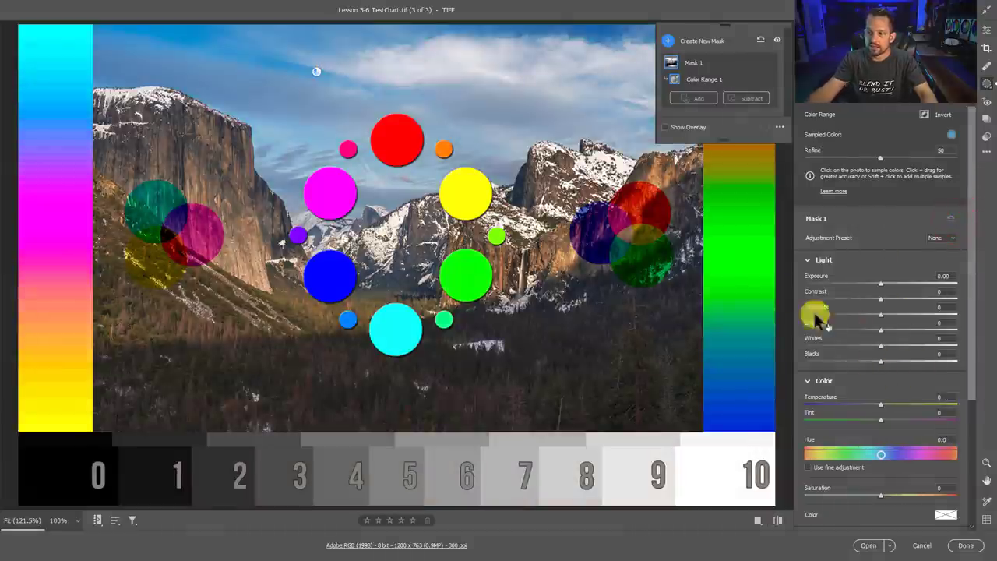
Resample the sky colour and turn on the magenta mask overlay
left_click_drag(312, 95, 317, 72)
left_click(552, 85)
left_click(670, 62)
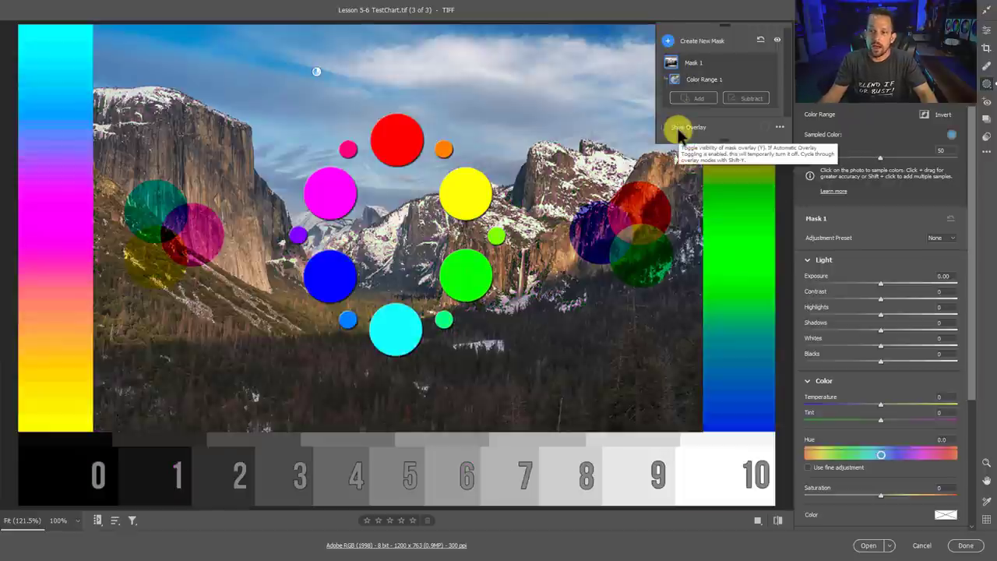
left_click(666, 127)
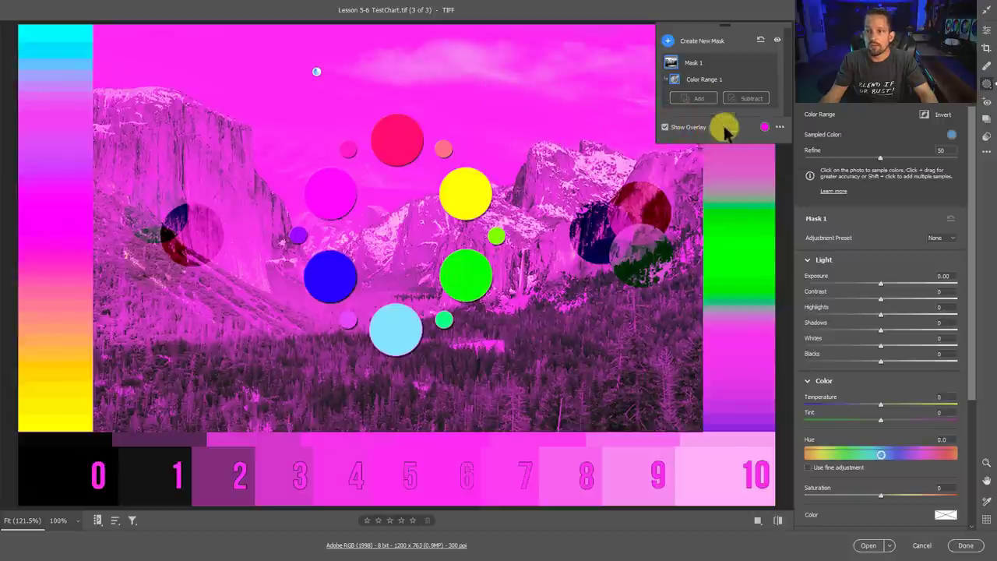
left_click(765, 129)
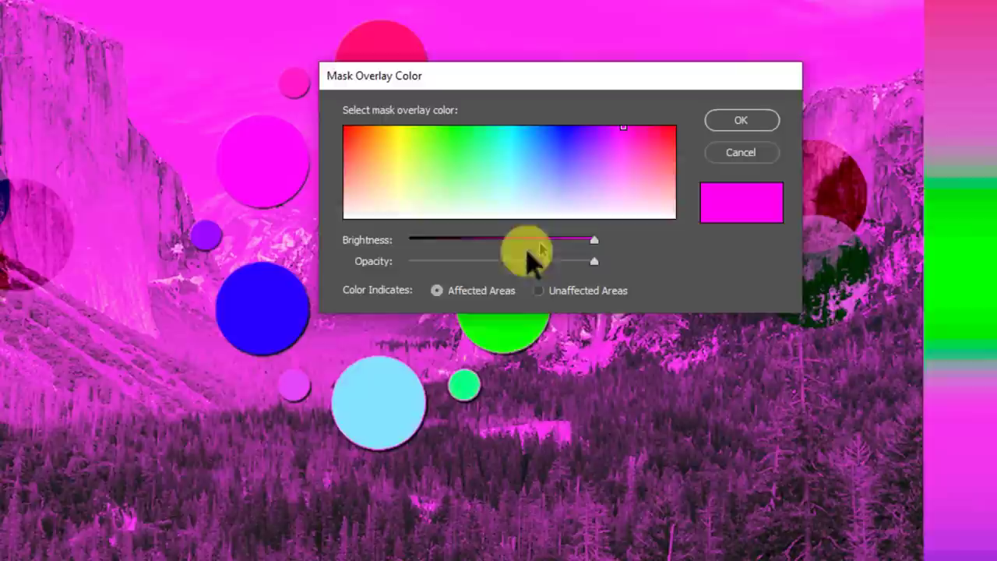
left_click_drag(418, 261, 641, 268)
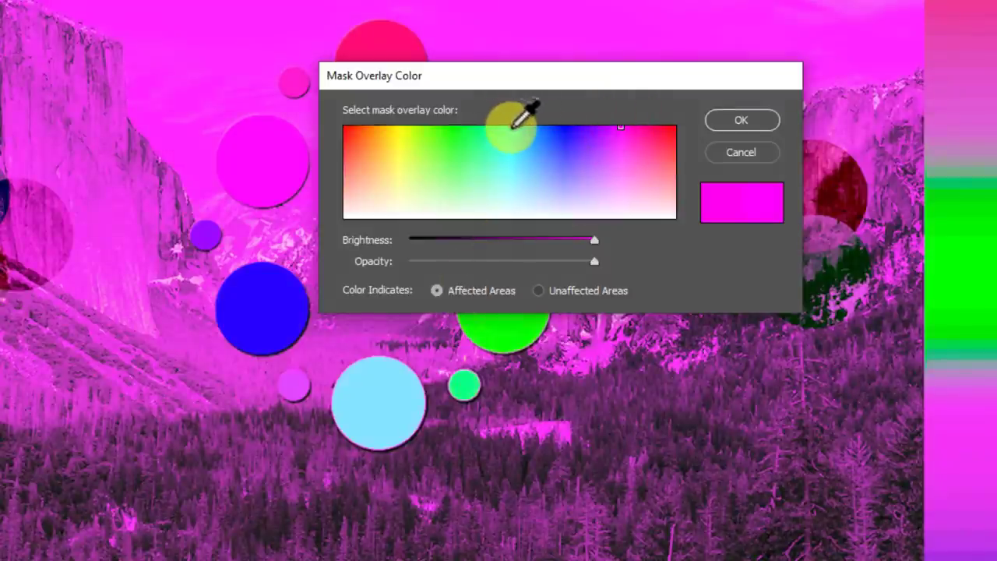
left_click(514, 126)
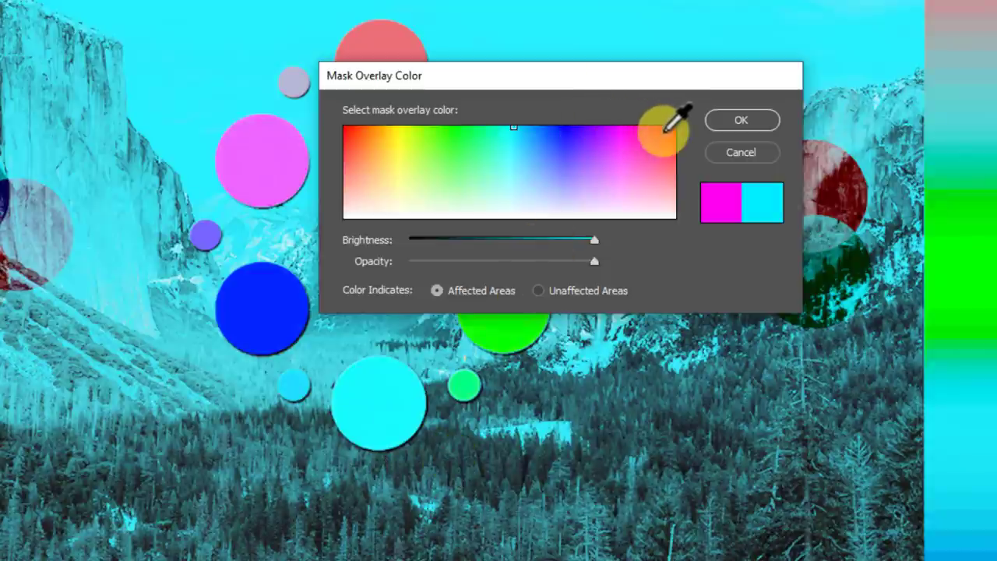
left_click(673, 127)
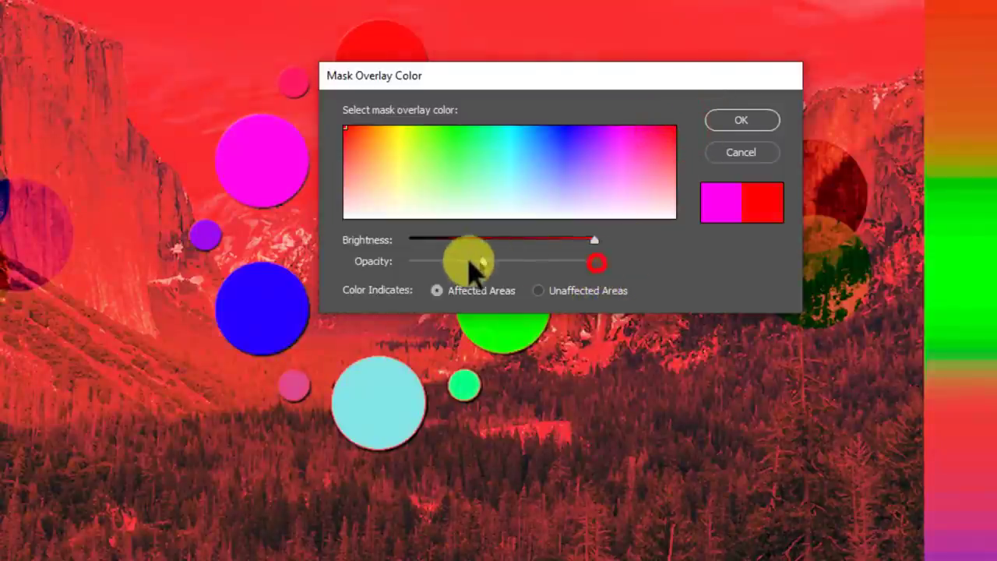
left_click_drag(471, 265, 641, 263)
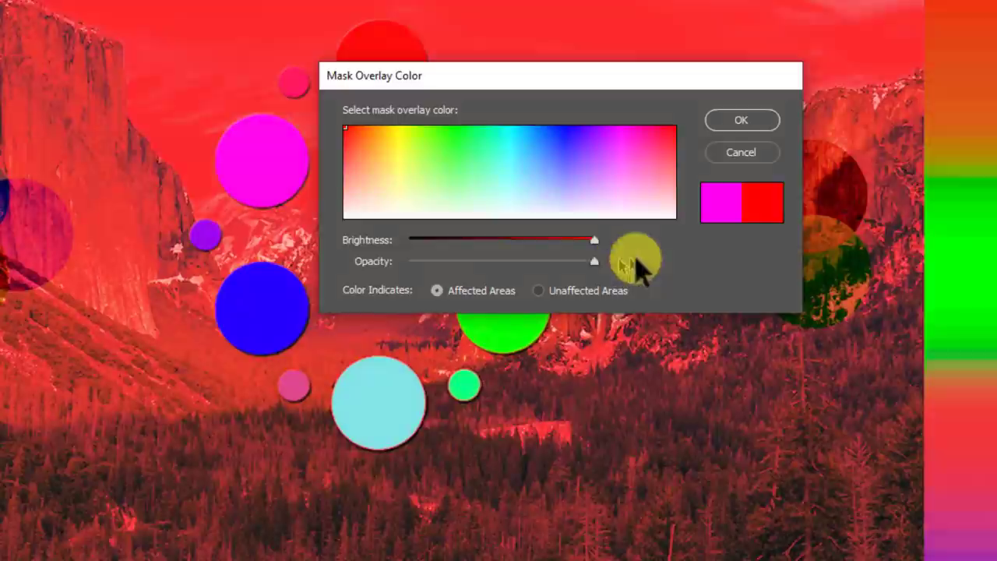
left_click(617, 124)
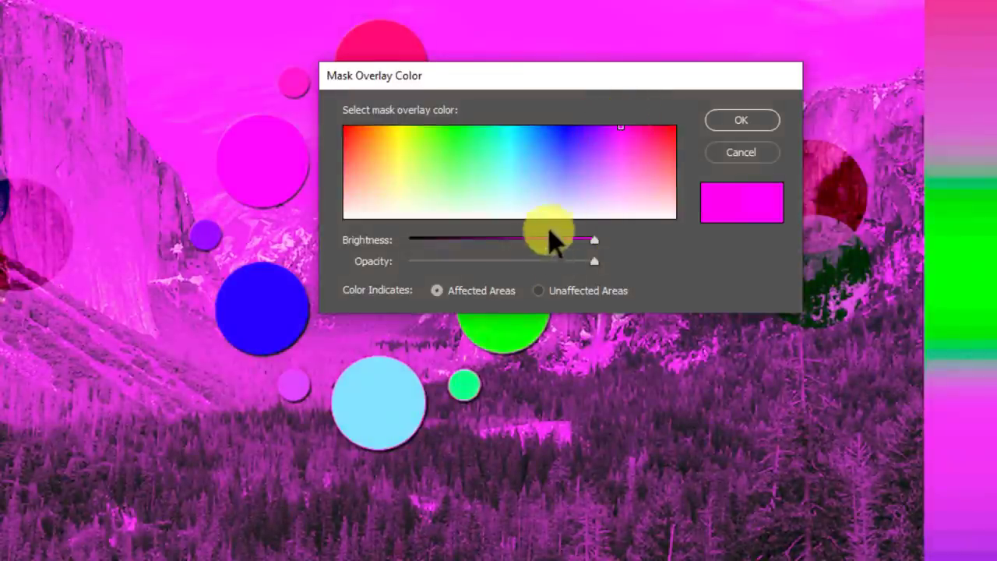
left_click(740, 119)
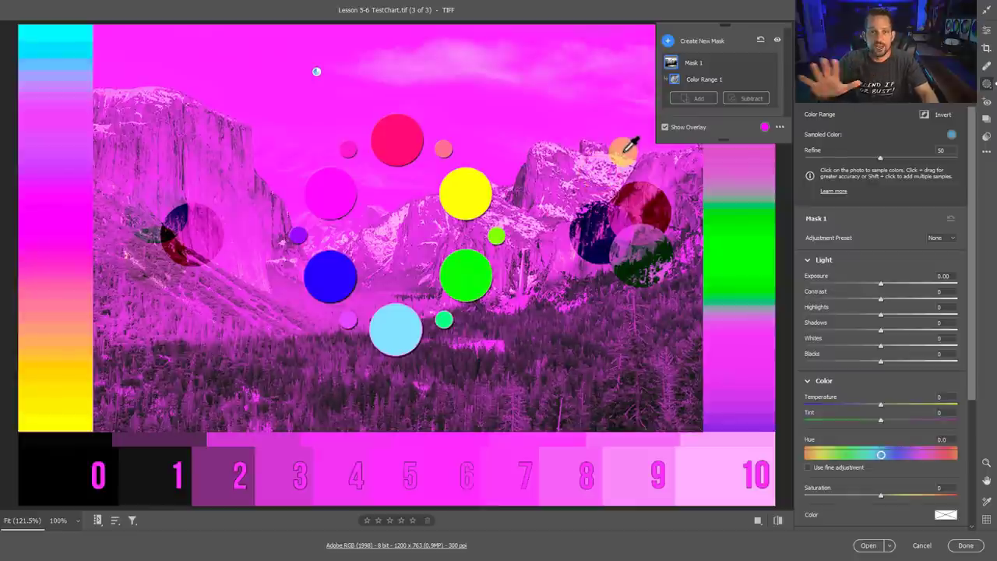
Raise the colour range Refine to 90 and add a second sky sample, overlay shown
left_click(726, 133)
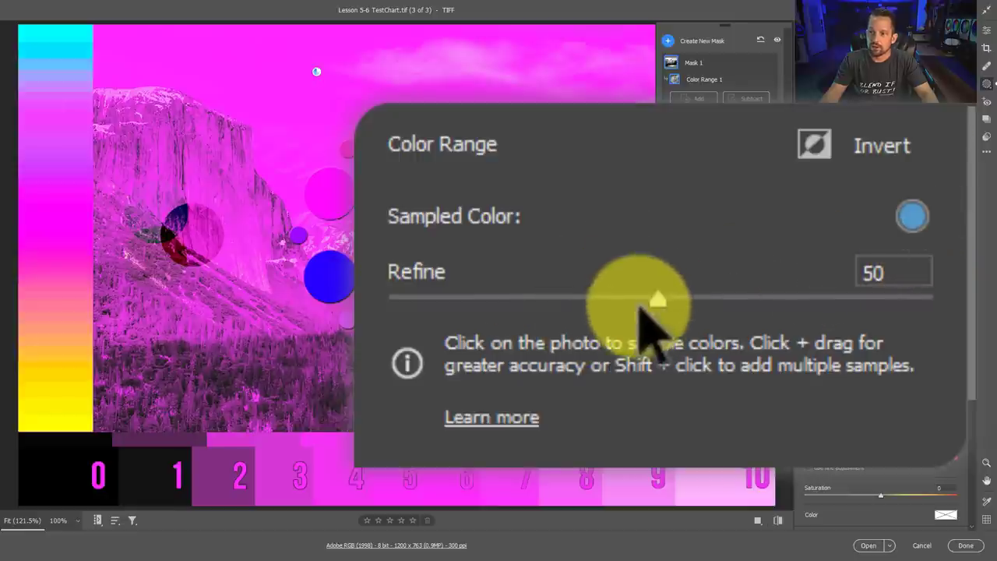
left_click_drag(663, 299, 451, 284)
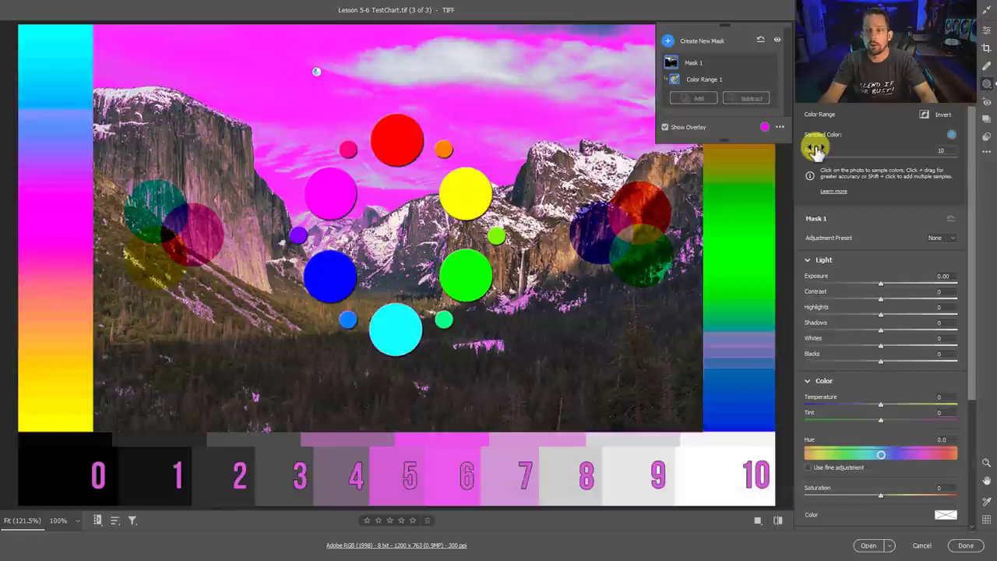
left_click(664, 127)
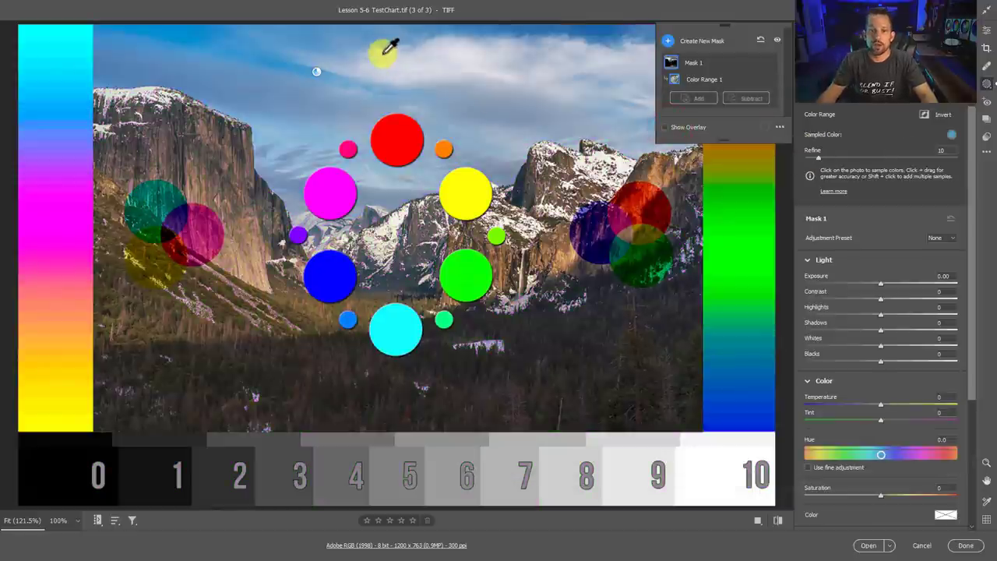
key("shift")
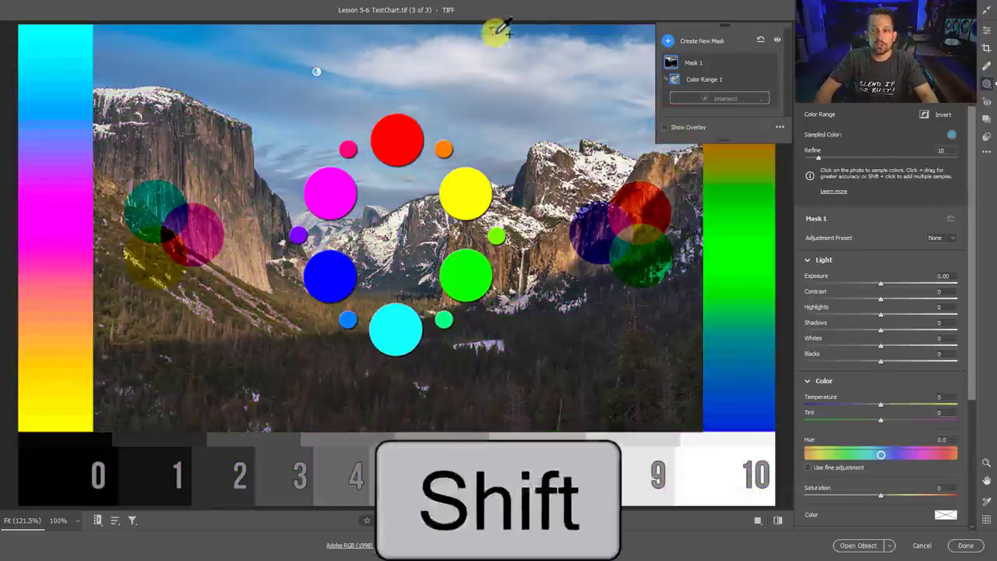
left_click(596, 30, "shift")
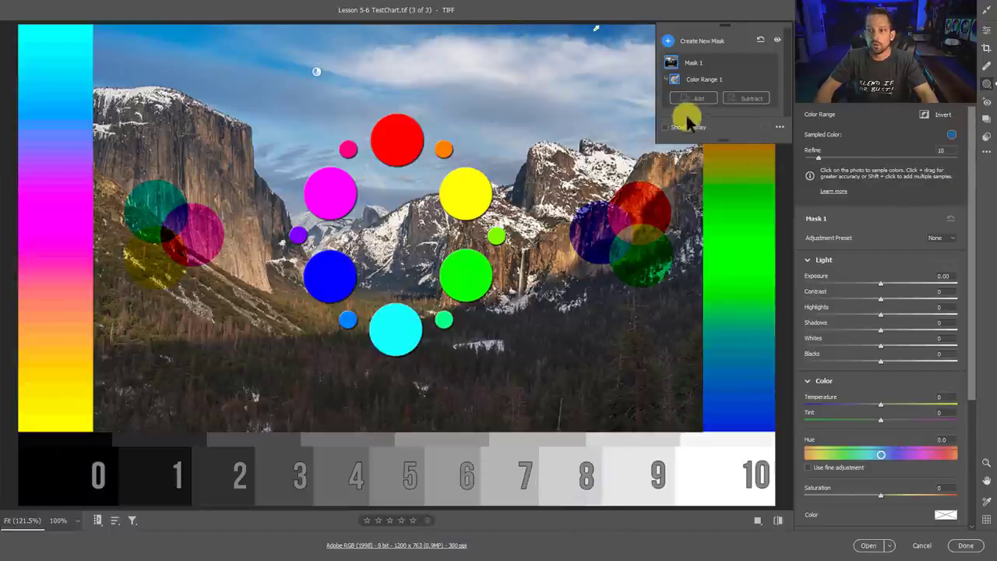
left_click(665, 128)
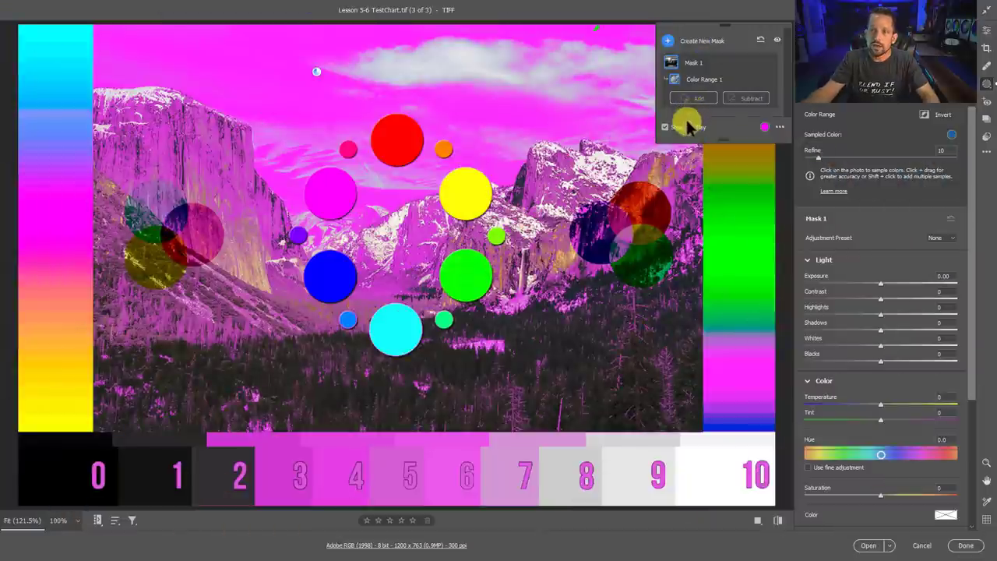
Resample the colour range from a larger sky patch and settle Refine at 17
left_click(683, 128)
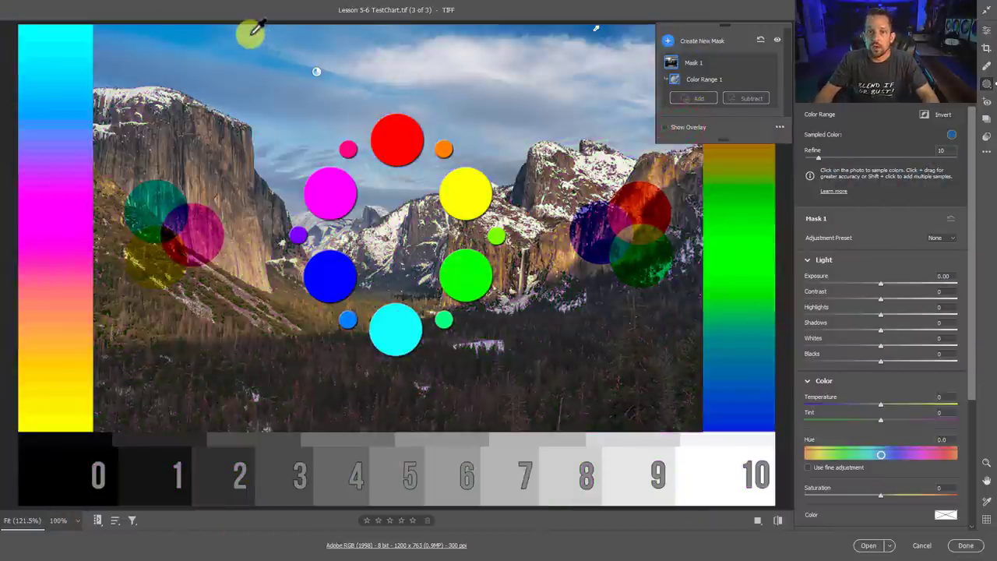
left_click_drag(255, 36, 308, 68)
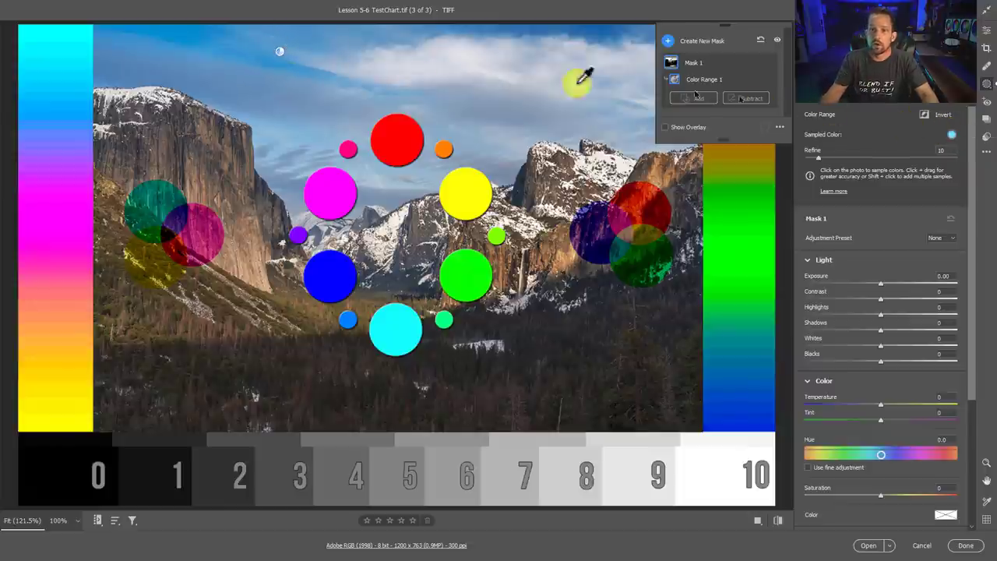
left_click_drag(237, 36, 377, 97)
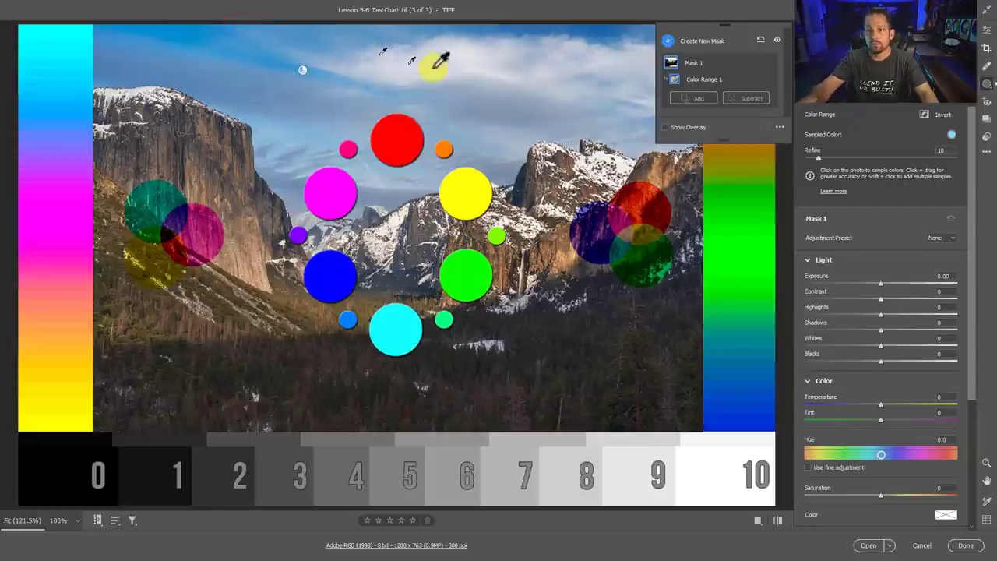
mouse_move(678, 72)
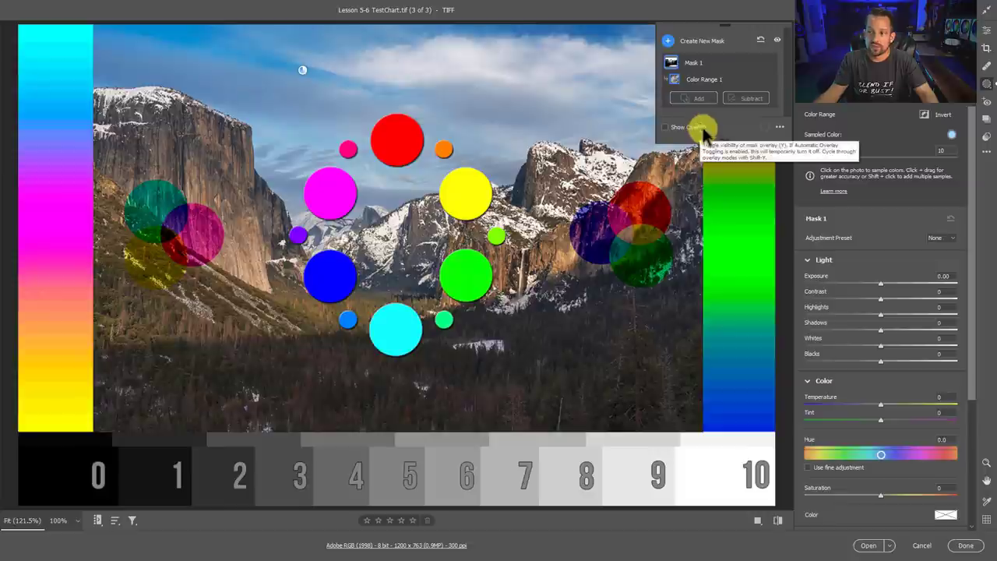
left_click_drag(819, 159, 828, 154)
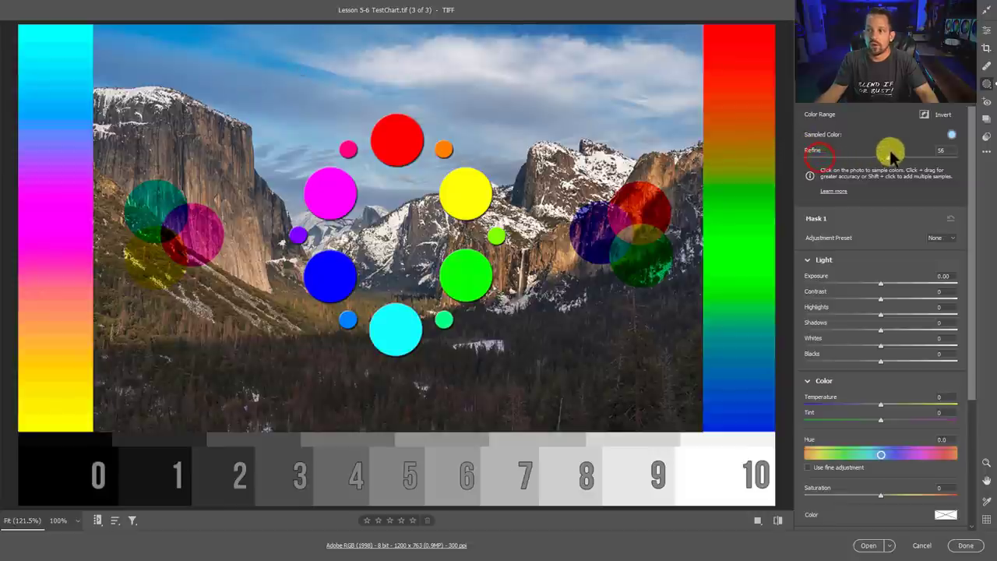
left_click(688, 127)
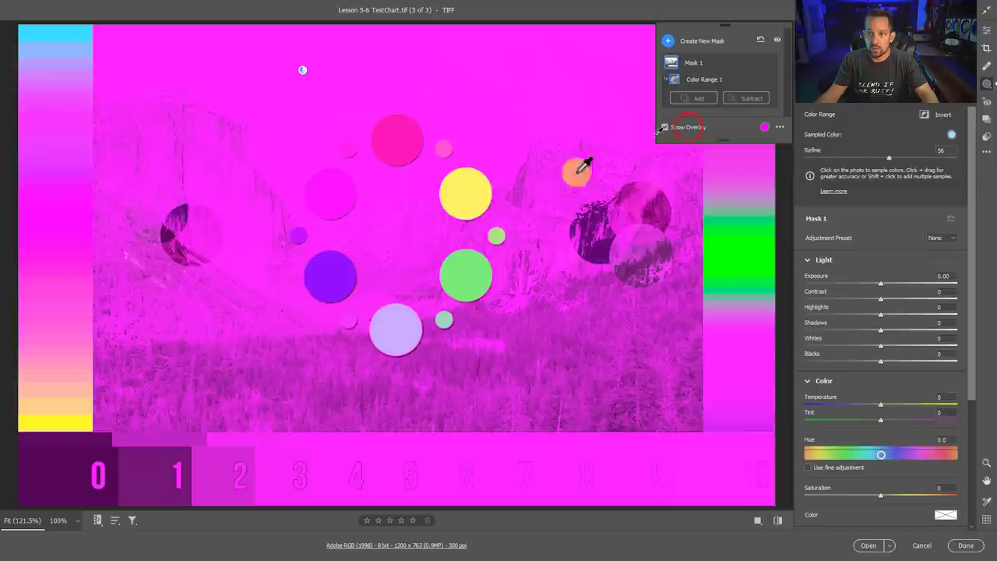
left_click_drag(885, 157, 827, 153)
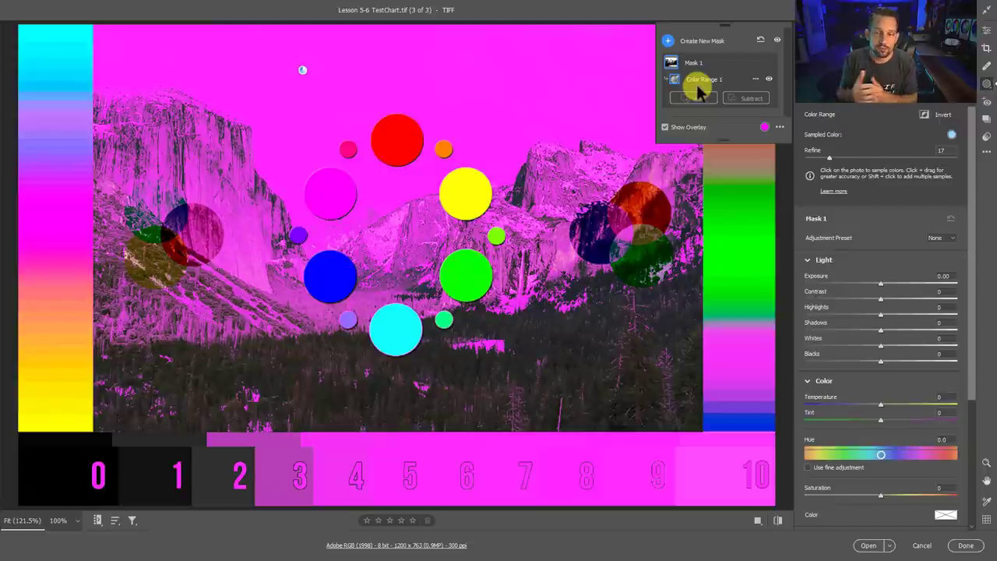
Resample a single sky point, lower Refine to 7, and hide the mask overlay
left_click(400, 133)
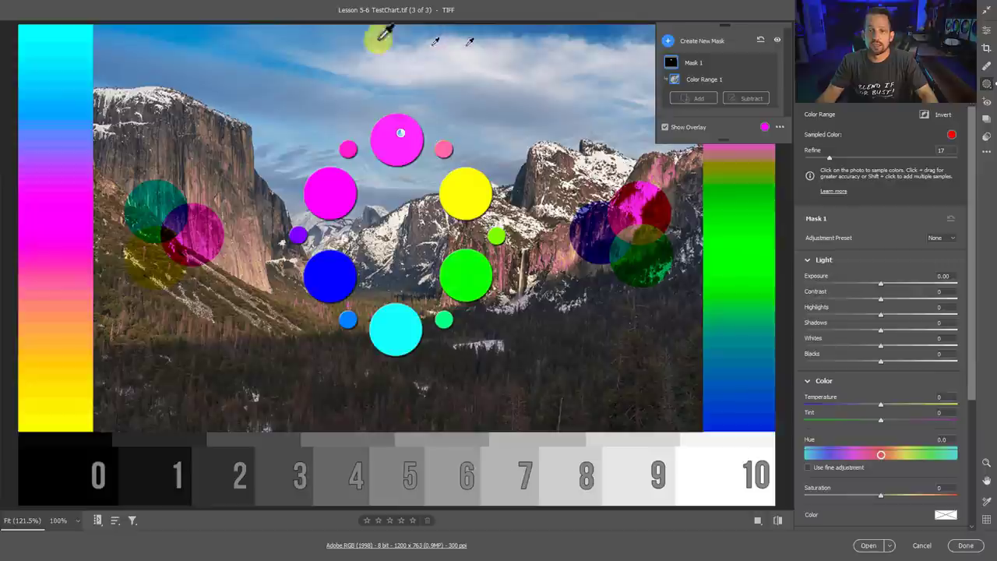
left_click_drag(301, 30, 346, 50)
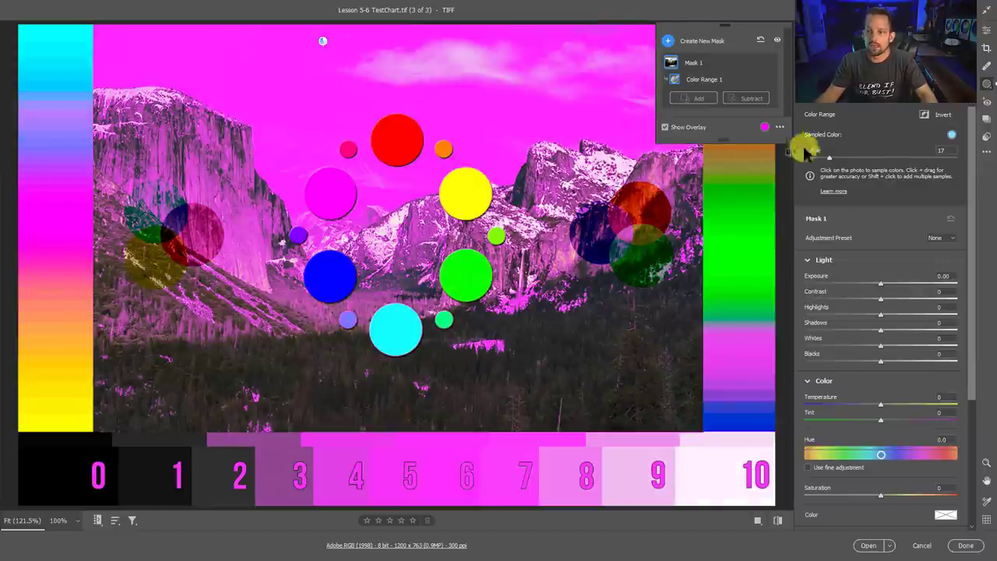
left_click(304, 41)
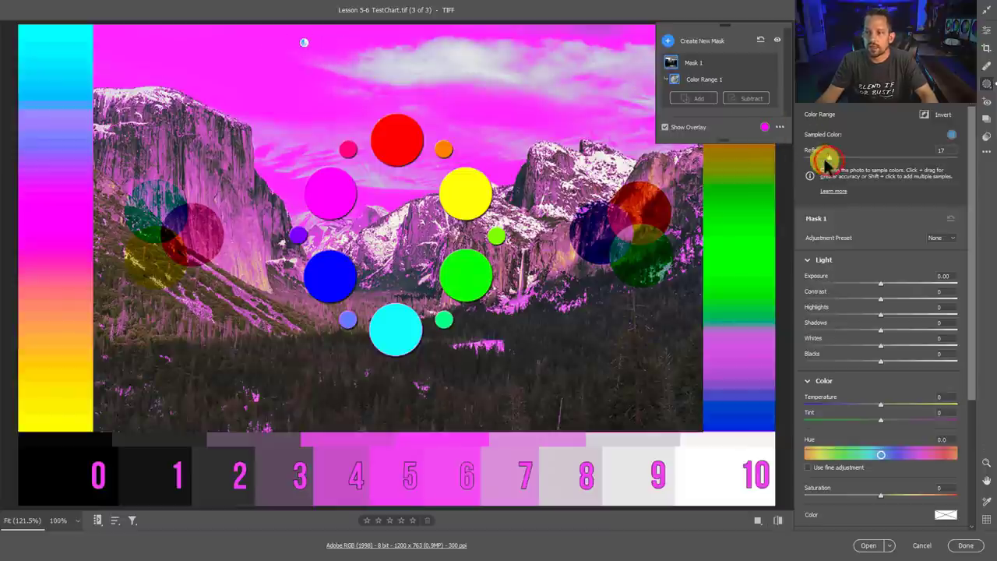
left_click_drag(827, 160, 813, 159)
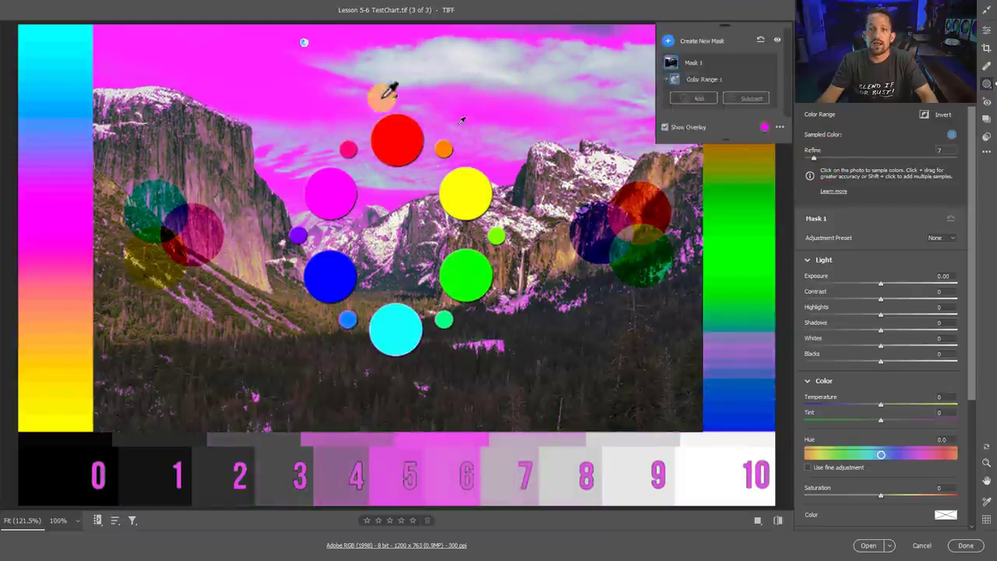
left_click(675, 126)
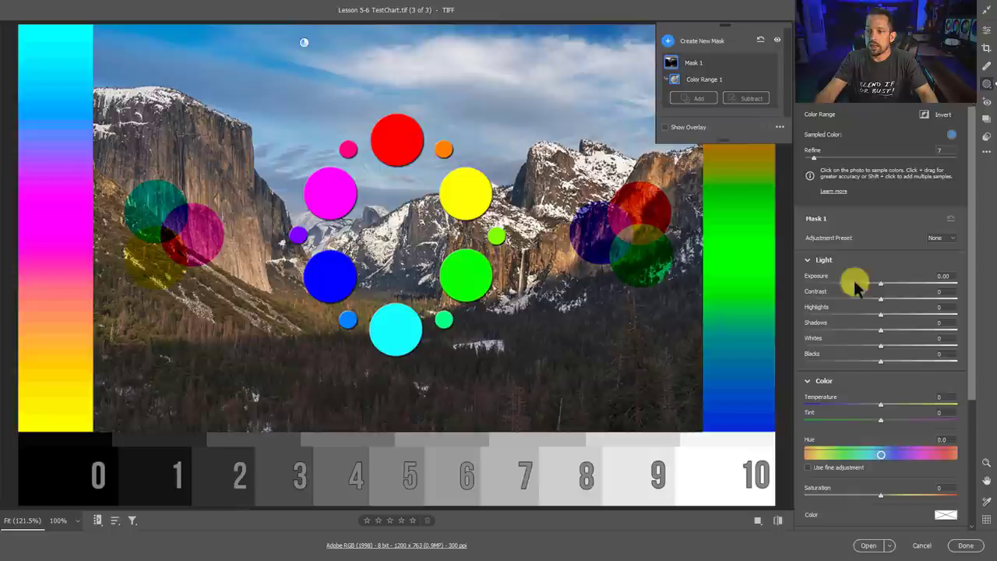
Look over the mask sliders, then return to the Basic edit panel
scroll(852, 257, "down", 2)
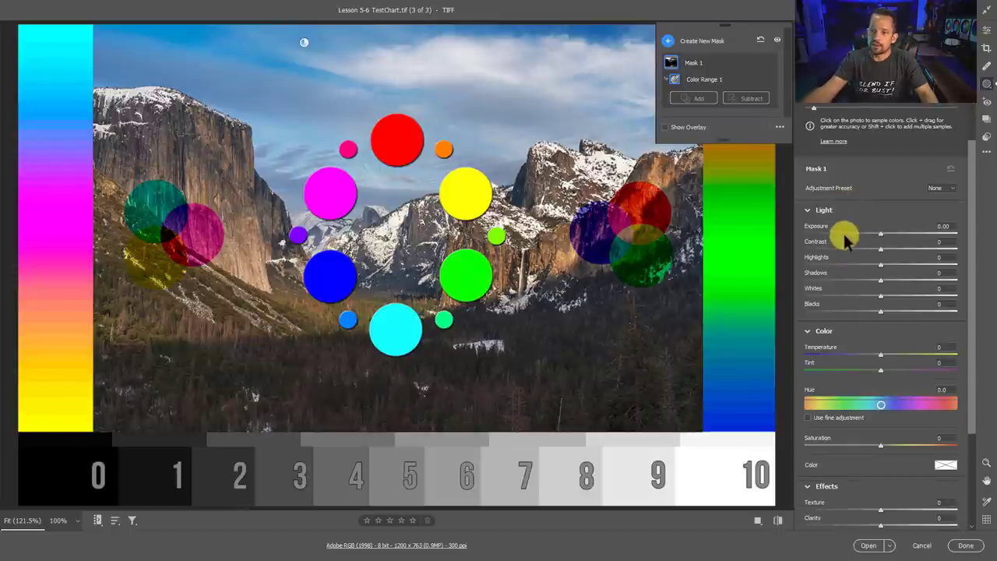
scroll(845, 242, "up", 1)
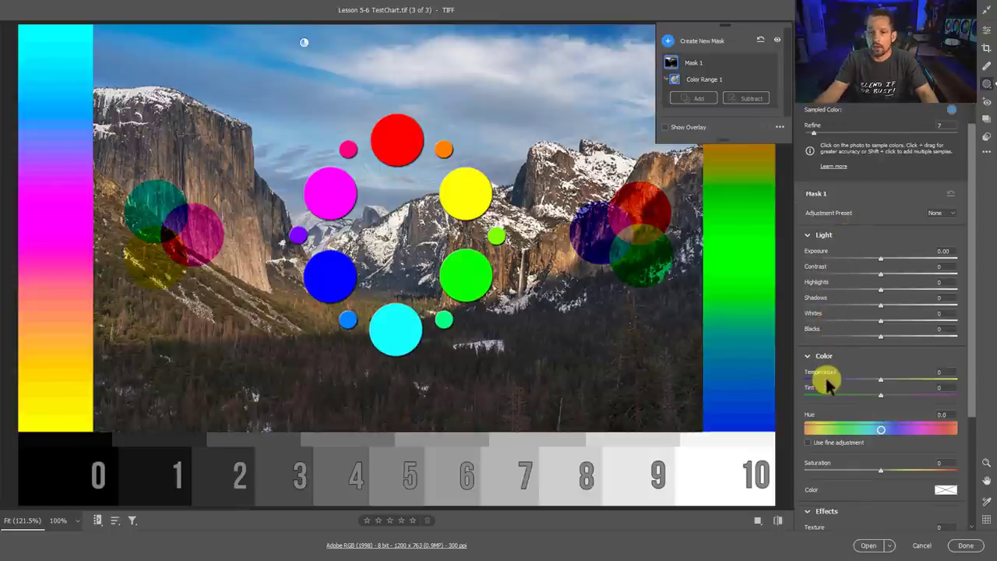
scroll(870, 327, "down", 1)
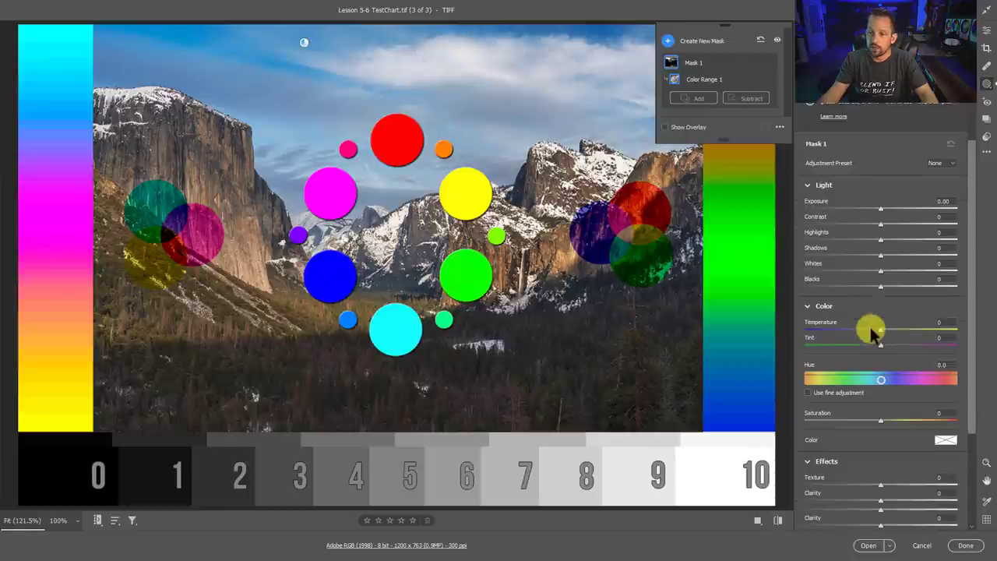
scroll(853, 335, "down", 2)
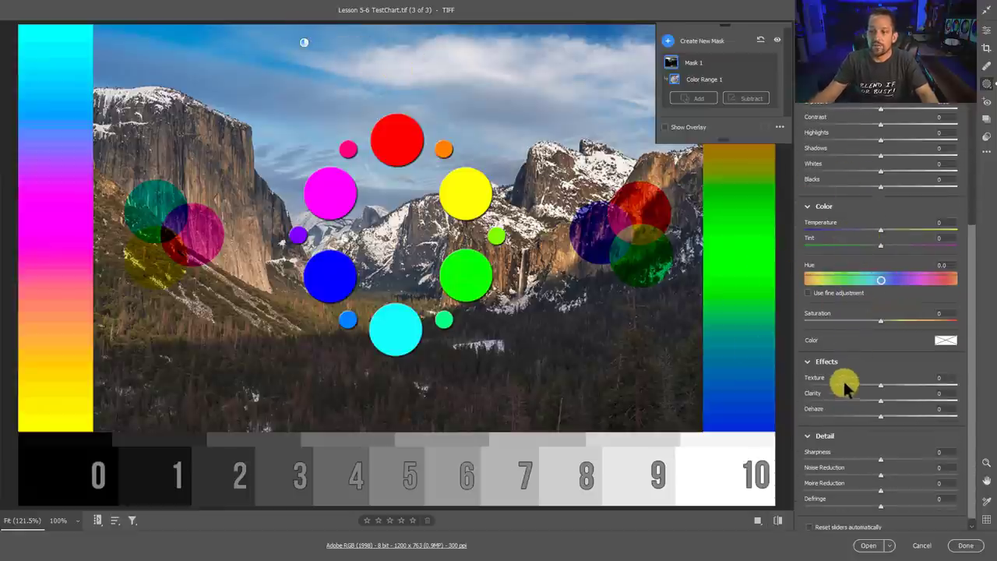
scroll(895, 205, "up", 4)
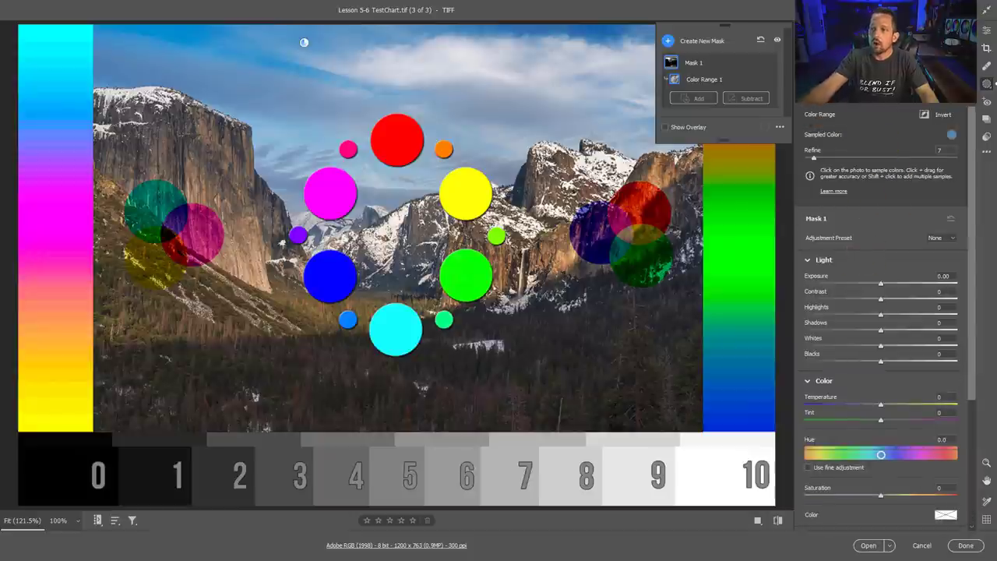
left_click(987, 30)
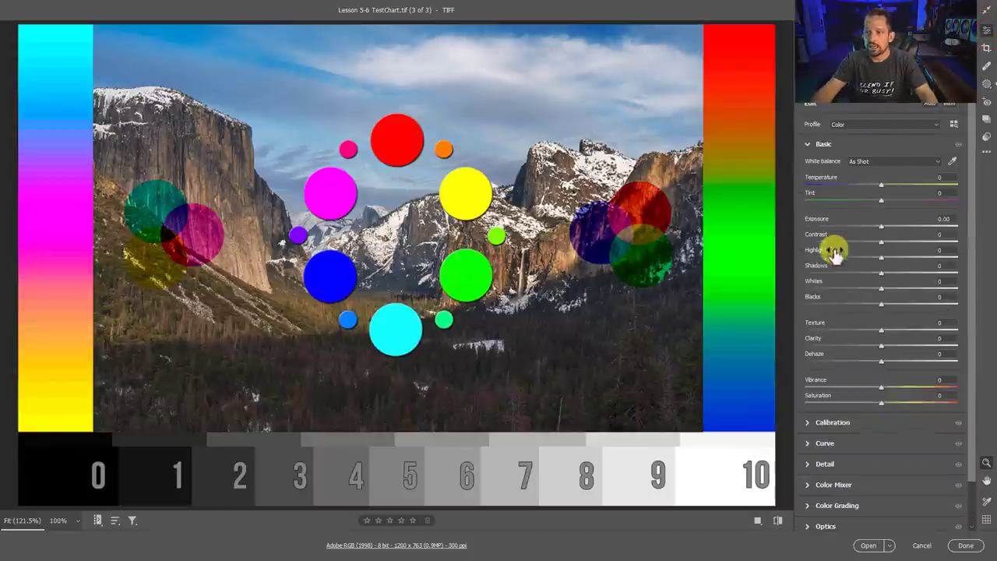
Select Mask 1, keep its Exposure at zero, and cool its Temperature to -22
left_click(987, 137)
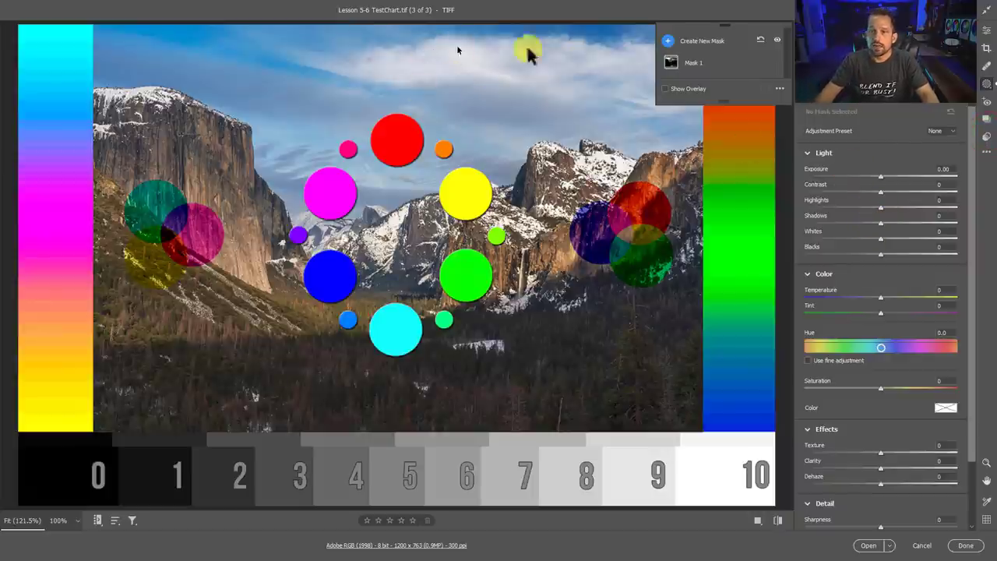
left_click(697, 66)
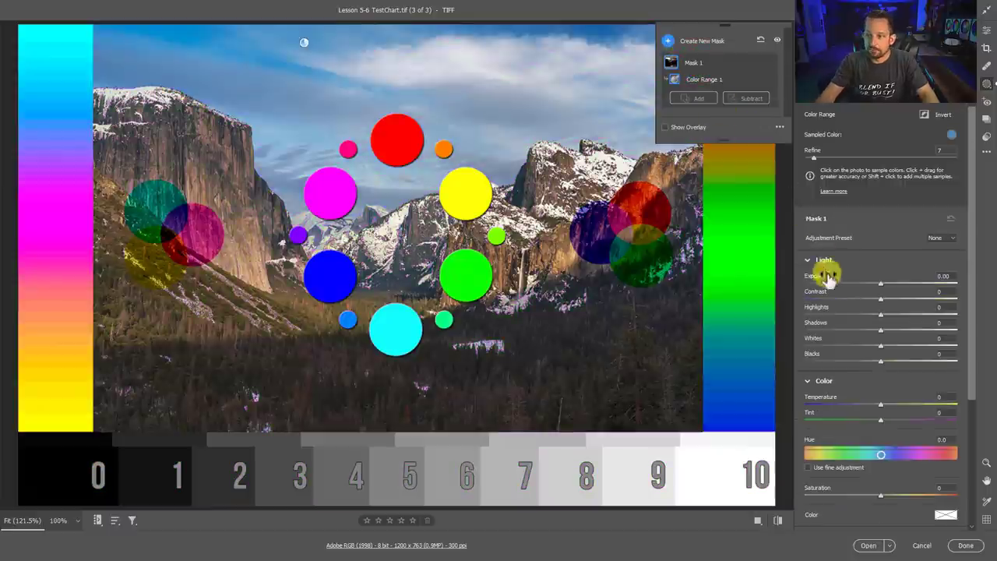
mouse_move(881, 288)
left_mouse_down()
mouse_move(855, 283)
mouse_move(900, 291)
mouse_move(881, 285)
left_mouse_up()
double_click(881, 285)
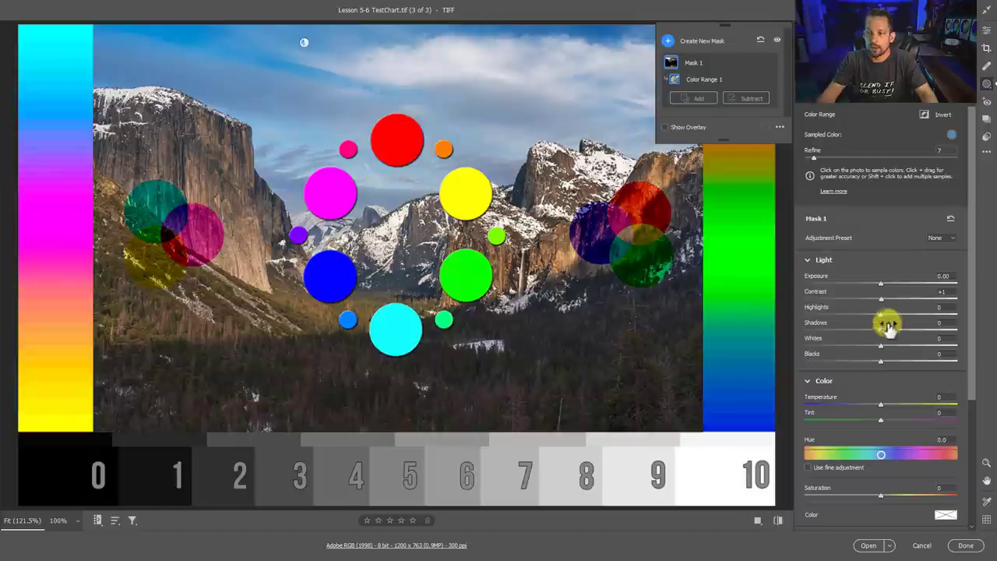
left_click_drag(881, 404, 912, 417)
Give Mask 1 Tint +39, Hue -1.9 and Exposure -0.35
left_click_drag(888, 456, 879, 463)
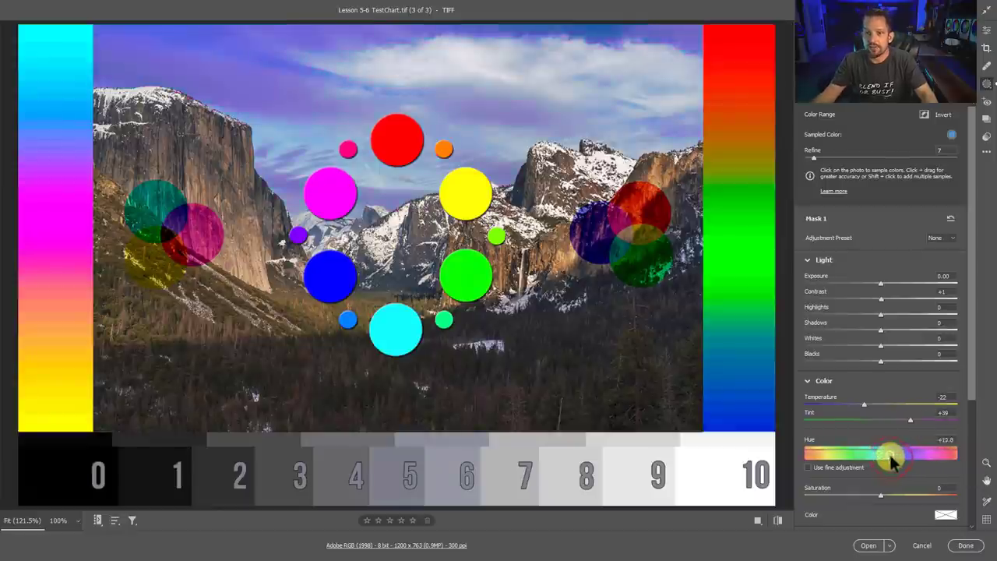
left_click_drag(888, 455, 881, 456)
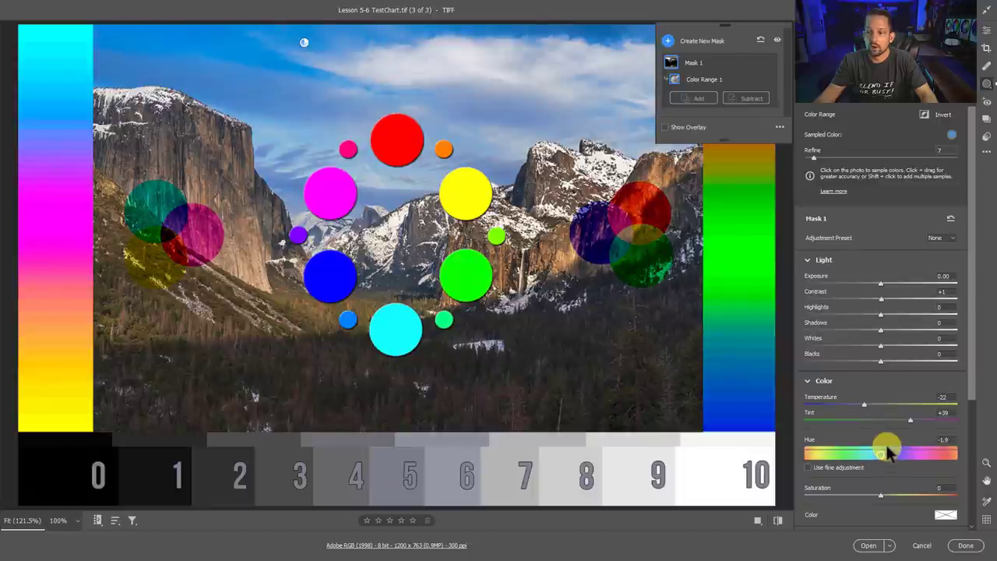
left_click_drag(884, 287, 878, 282)
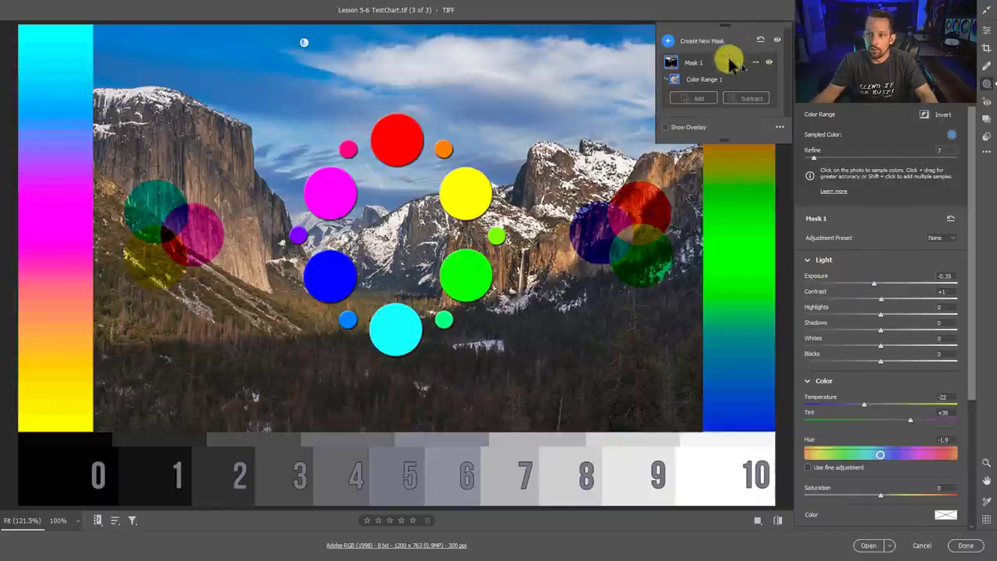
left_click(768, 62)
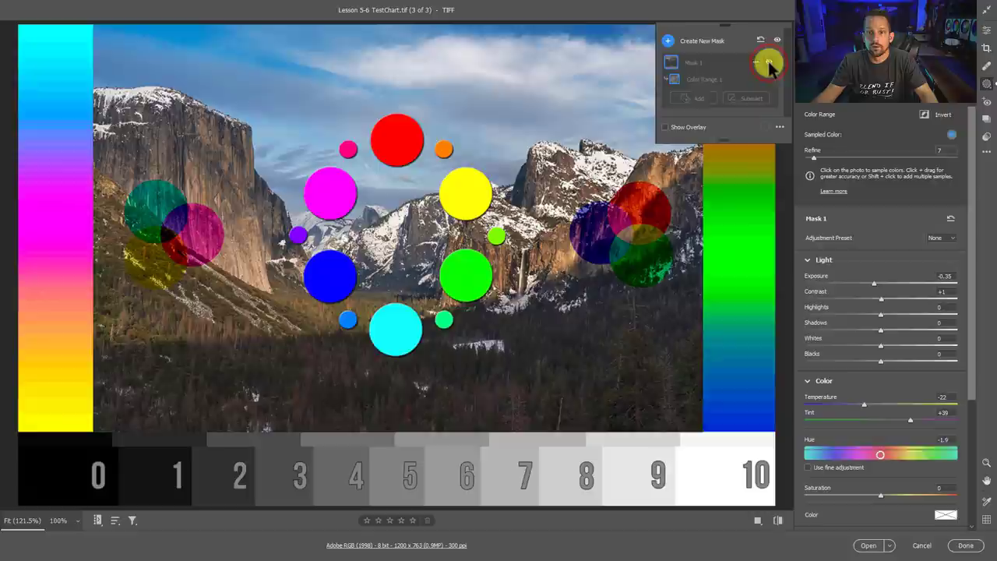
left_click(768, 62)
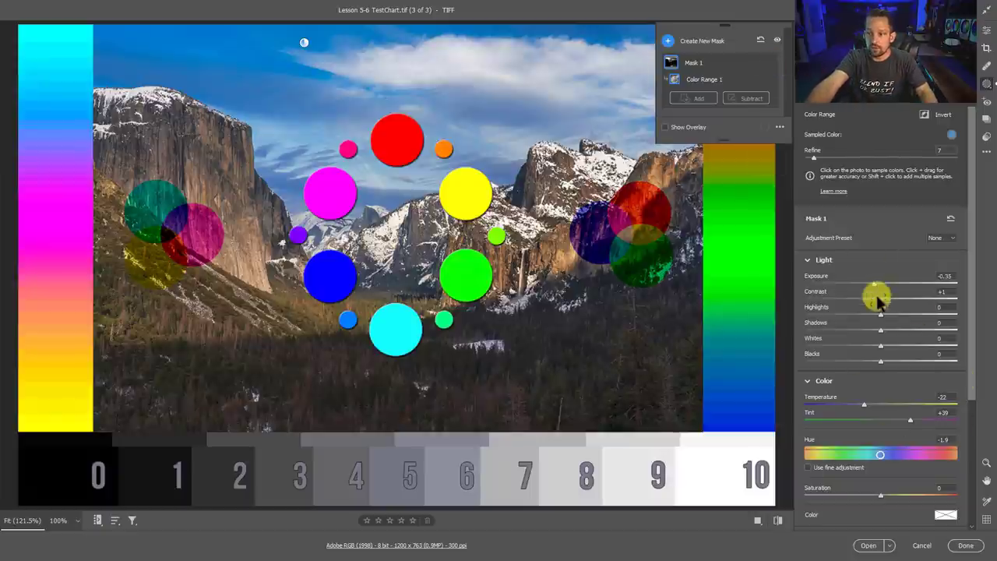
After several cliff samples, resample Mask 1's colour range from the upper blue sky
left_click(236, 237)
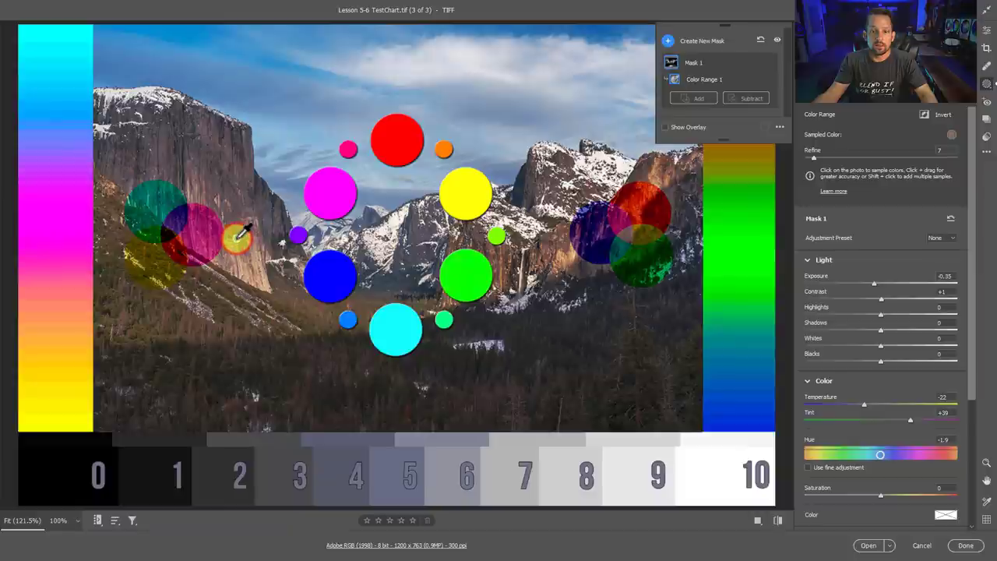
left_click(231, 182)
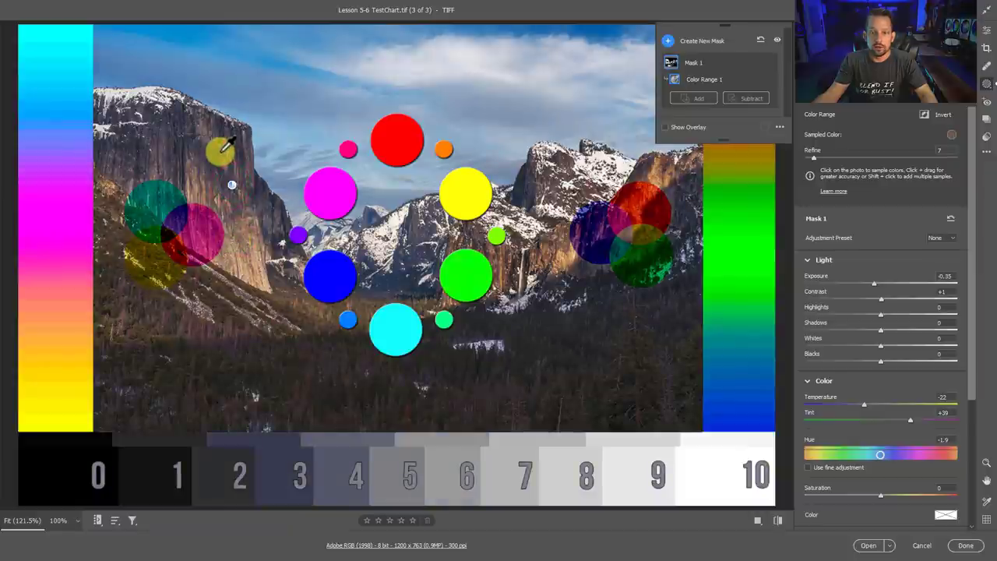
left_click(219, 150)
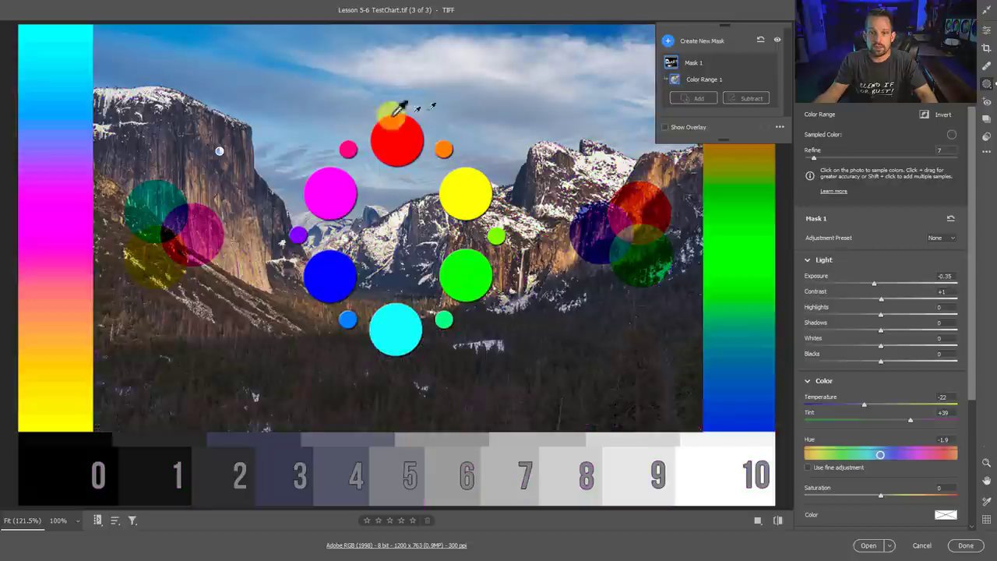
left_click(280, 64)
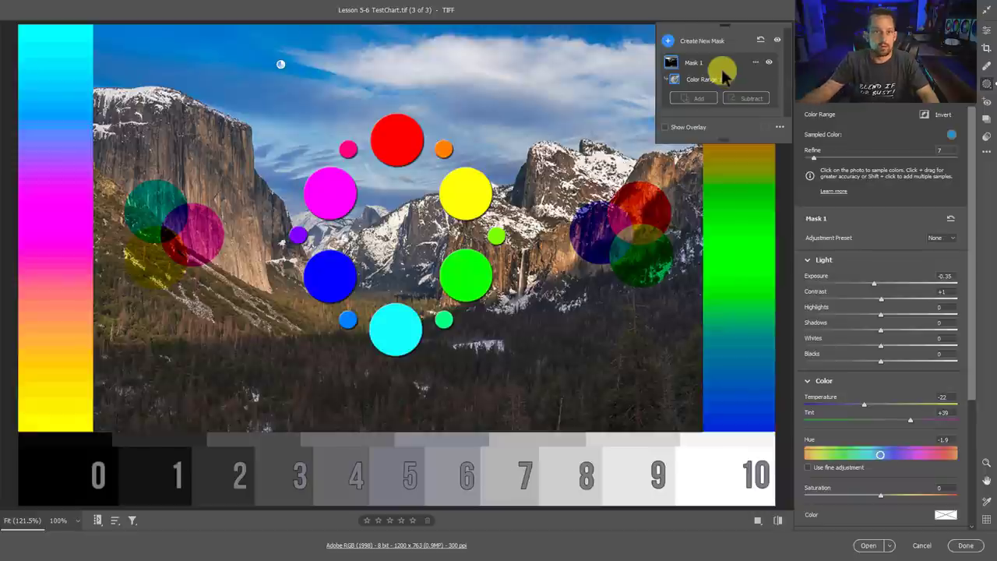
Delete the colour range mask and create a new Luminance Range mask
left_click(763, 45)
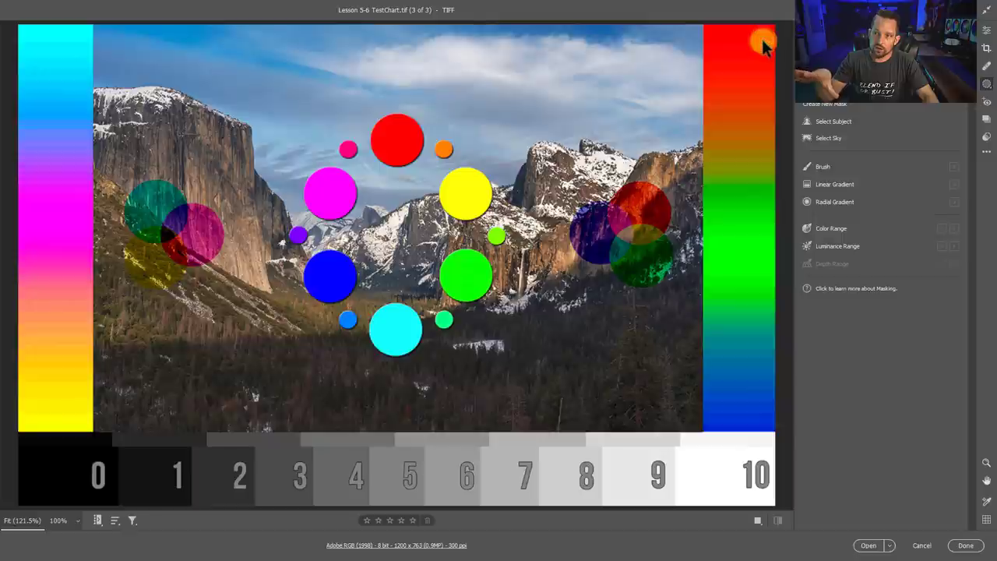
left_click(835, 246)
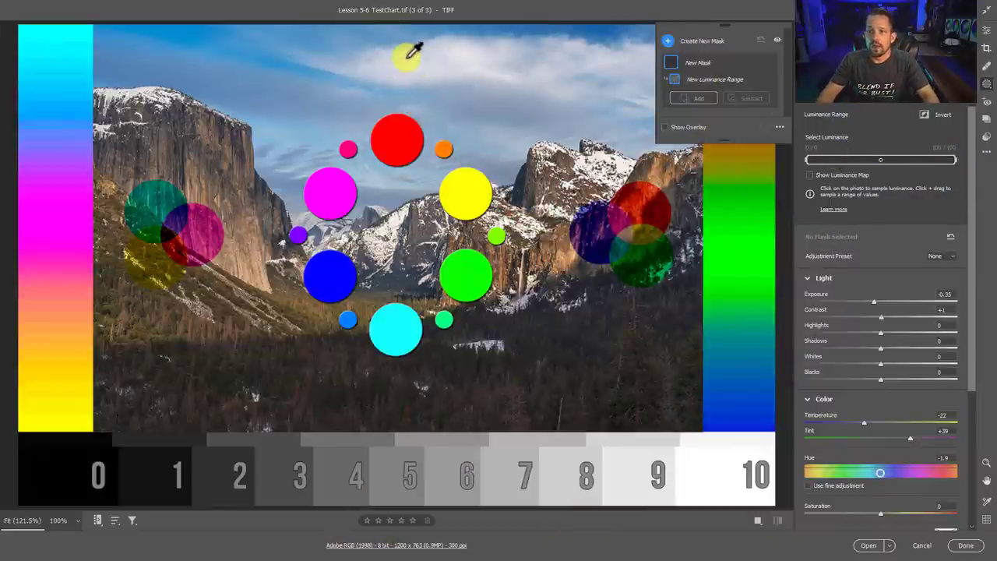
Zero the new luminance mask's adjustment sliders and sample its luminance from the bright sky
left_click_drag(810, 159, 771, 171)
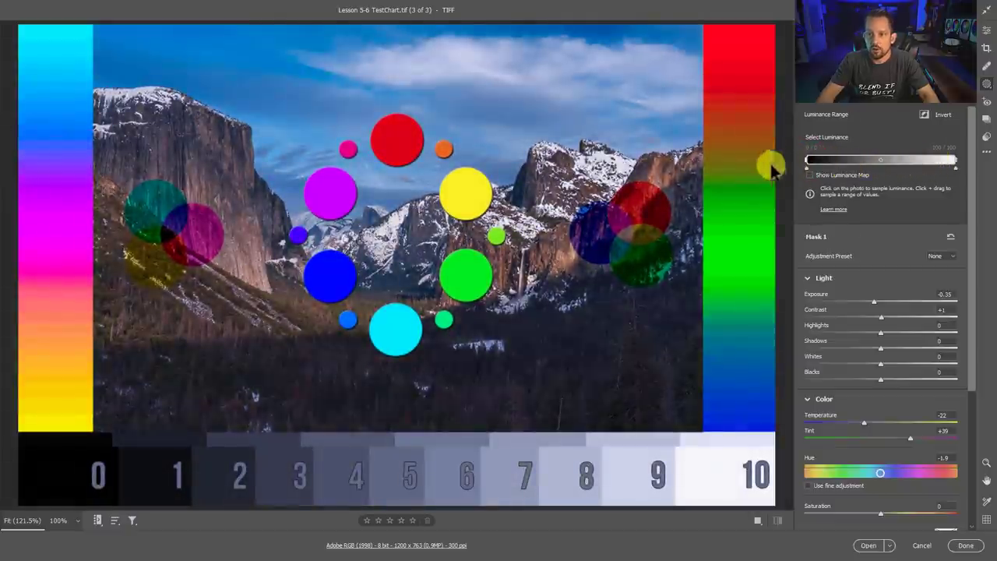
left_click(951, 236)
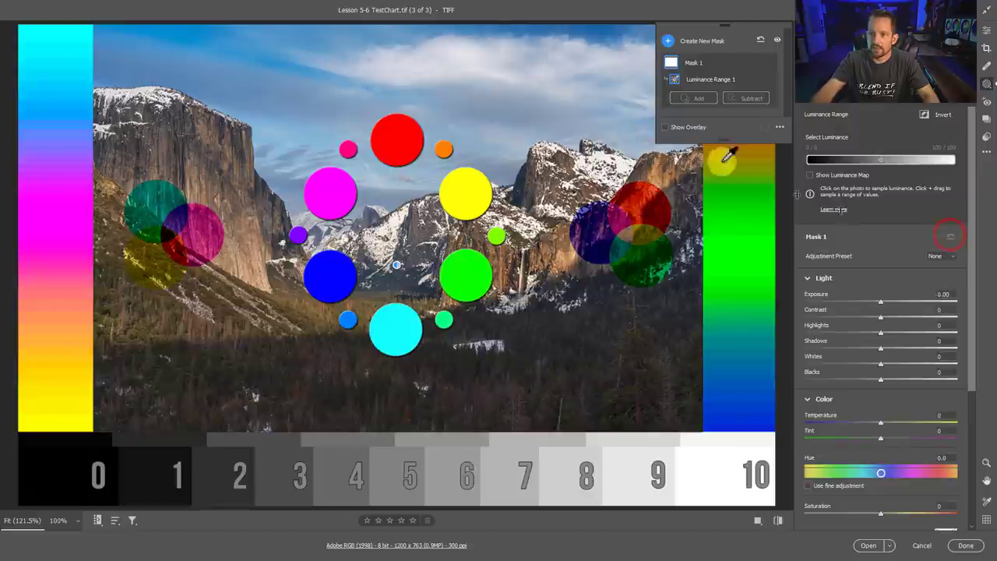
left_click(385, 66)
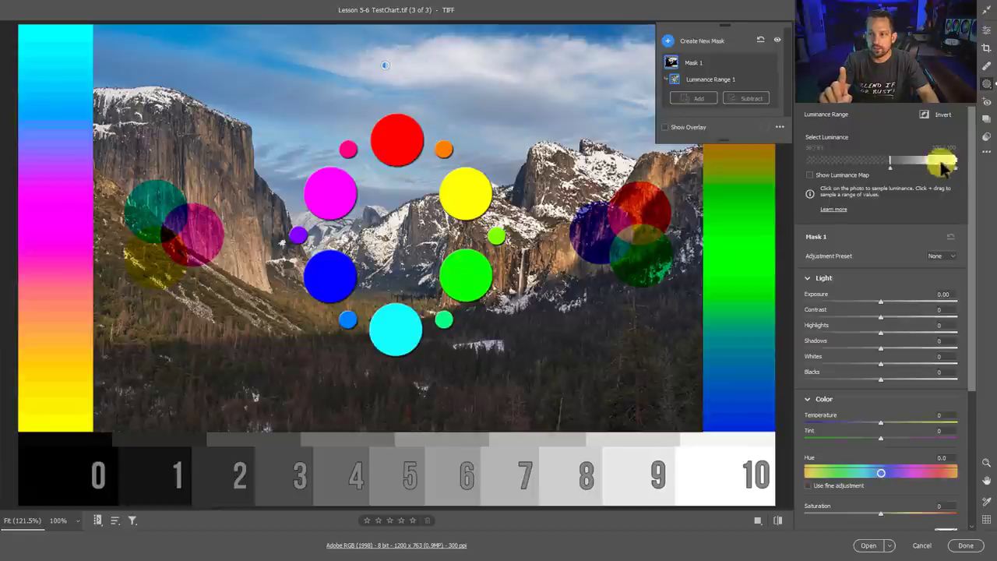
mouse_move(437, 49)
left_mouse_down()
mouse_move(502, 71)
mouse_move(530, 99)
left_mouse_up()
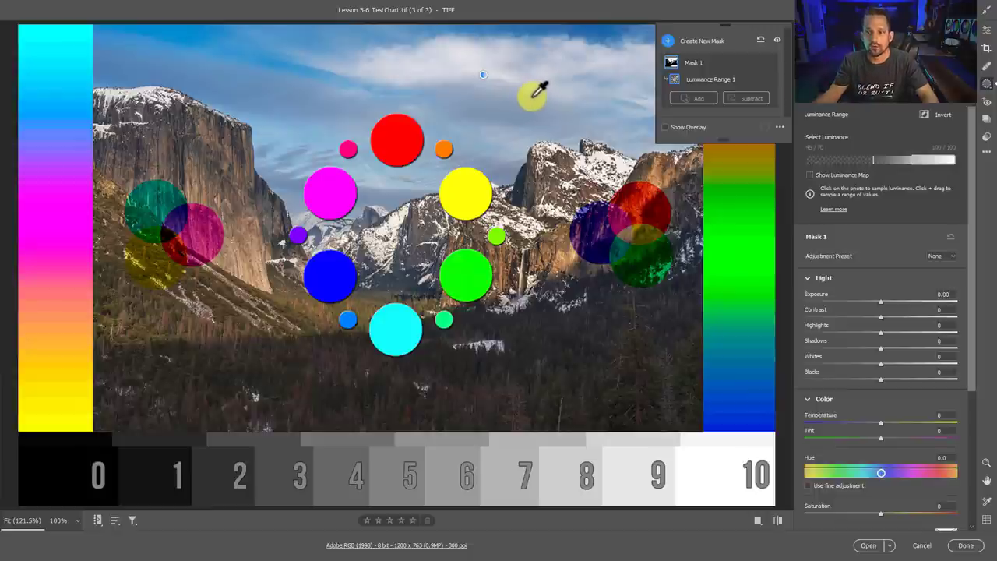
left_click(391, 76)
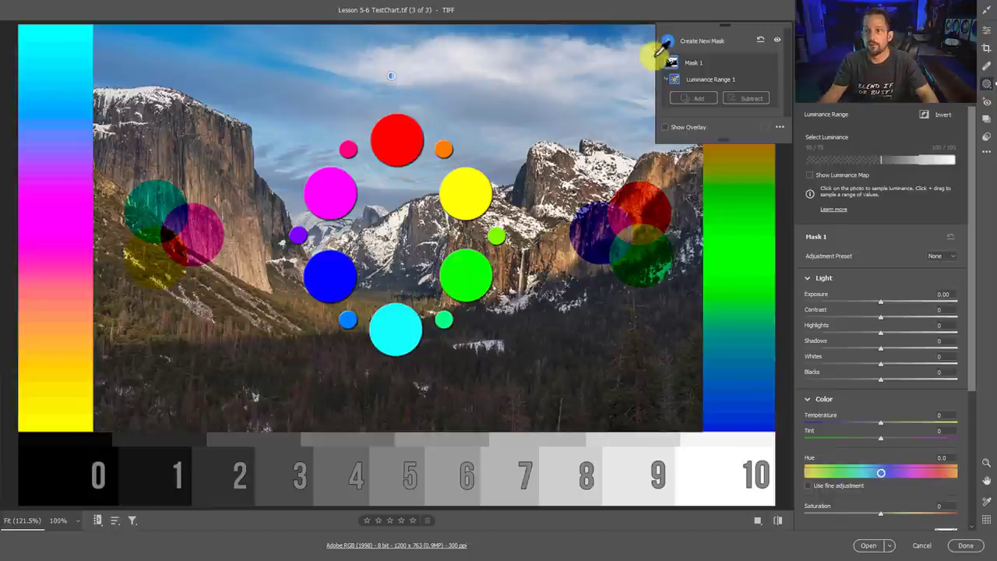
mouse_move(672, 64)
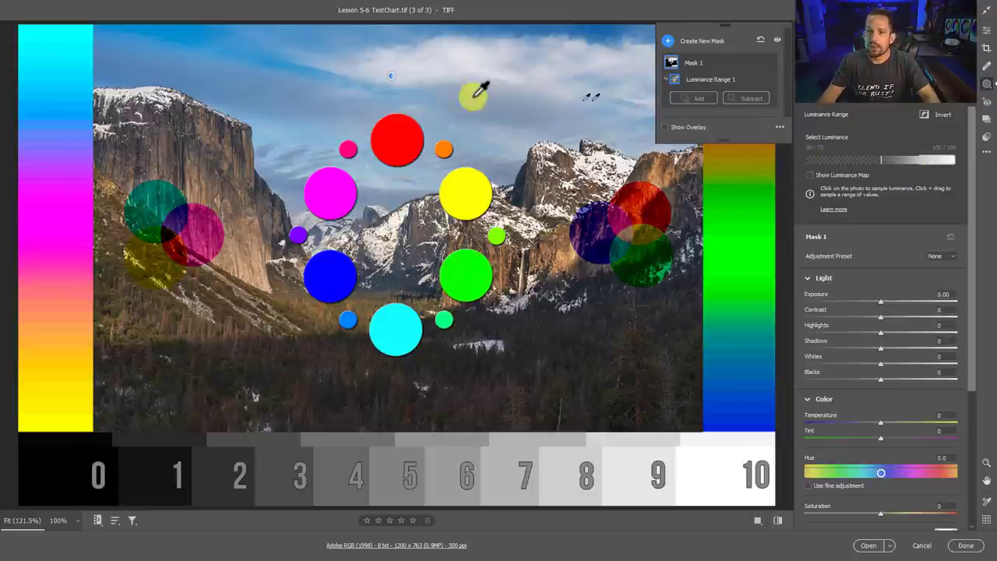
Turn on the mask overlay and set the luminance range to 65–100
left_click(666, 128)
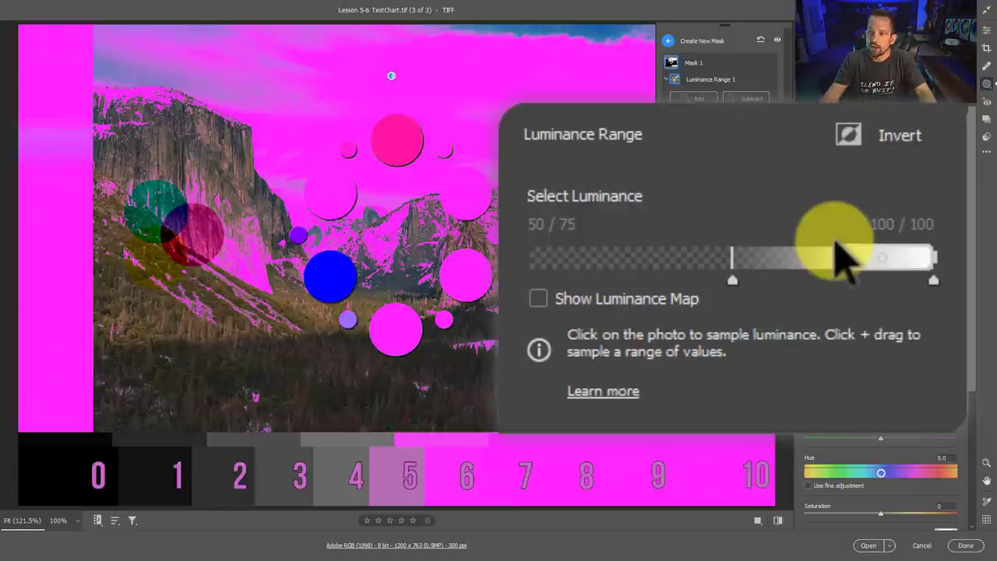
left_click_drag(830, 261, 980, 150)
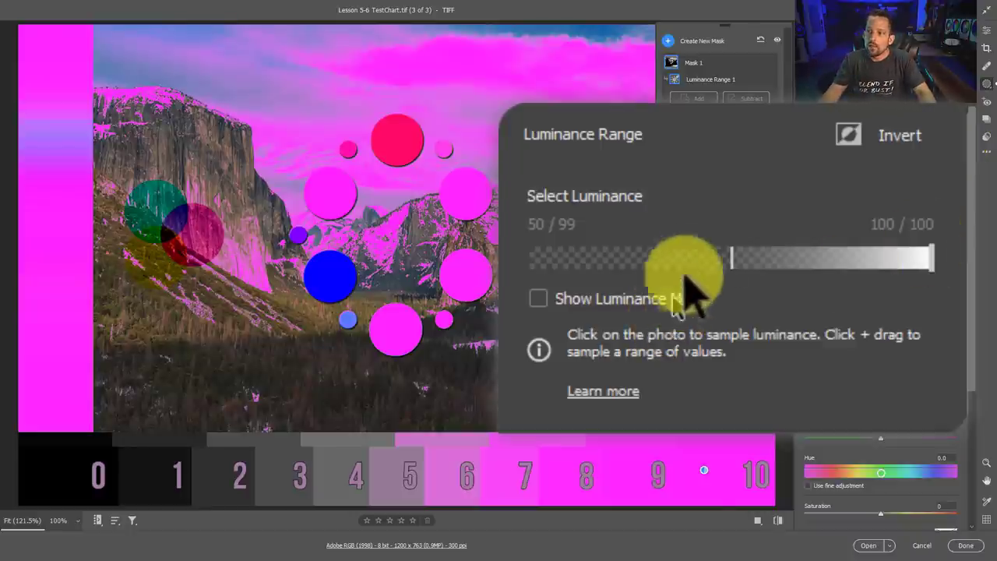
mouse_move(734, 269)
left_click_drag(734, 276, 935, 265)
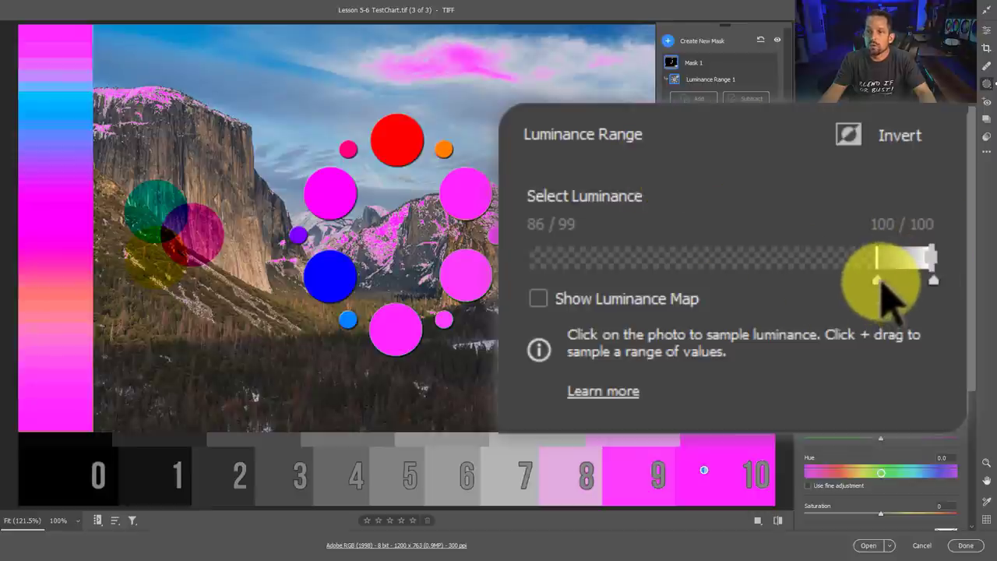
left_click_drag(881, 284, 793, 285)
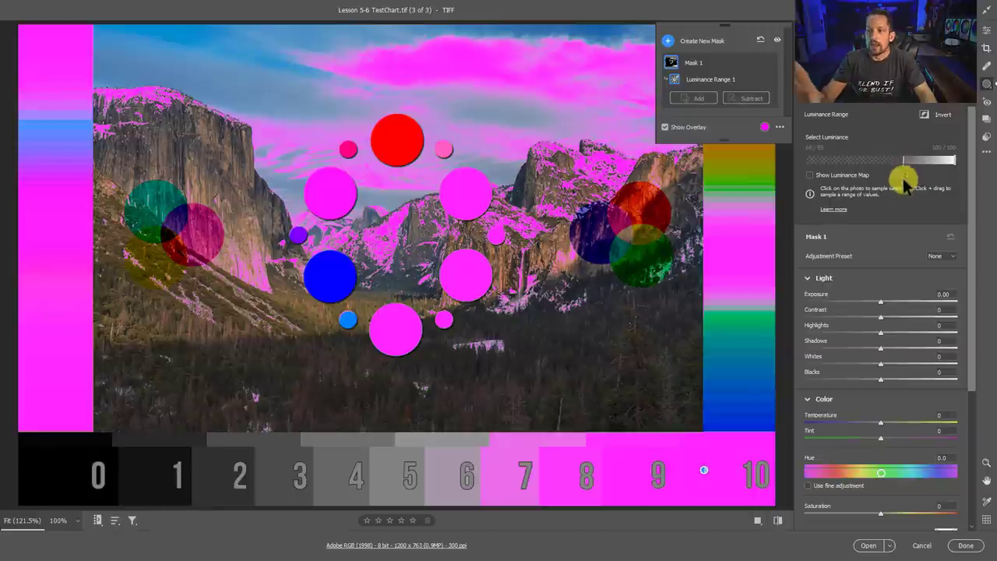
Hide the mask overlay and rename Mask 1 to 'Highlights Only'
left_click(664, 128)
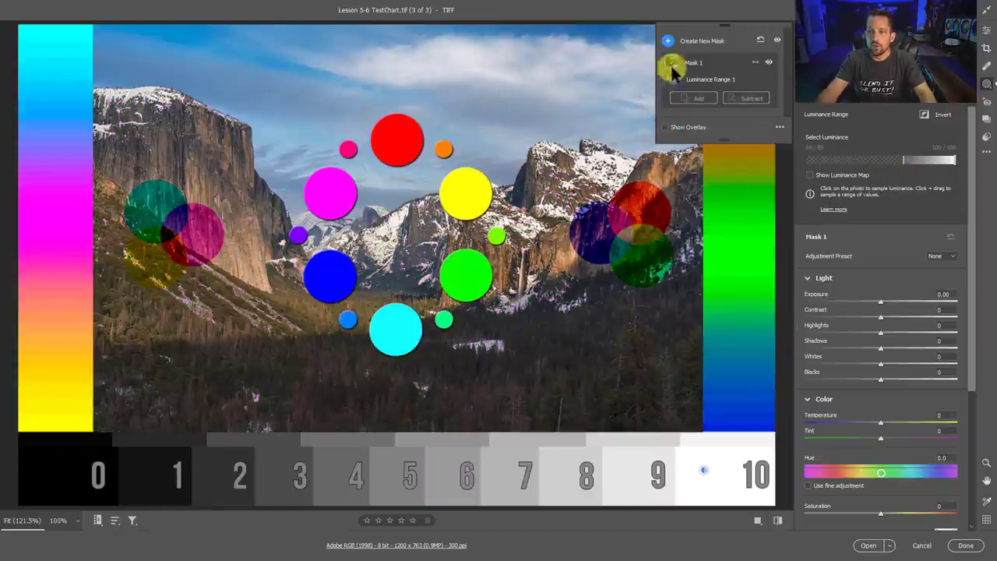
mouse_move(674, 69)
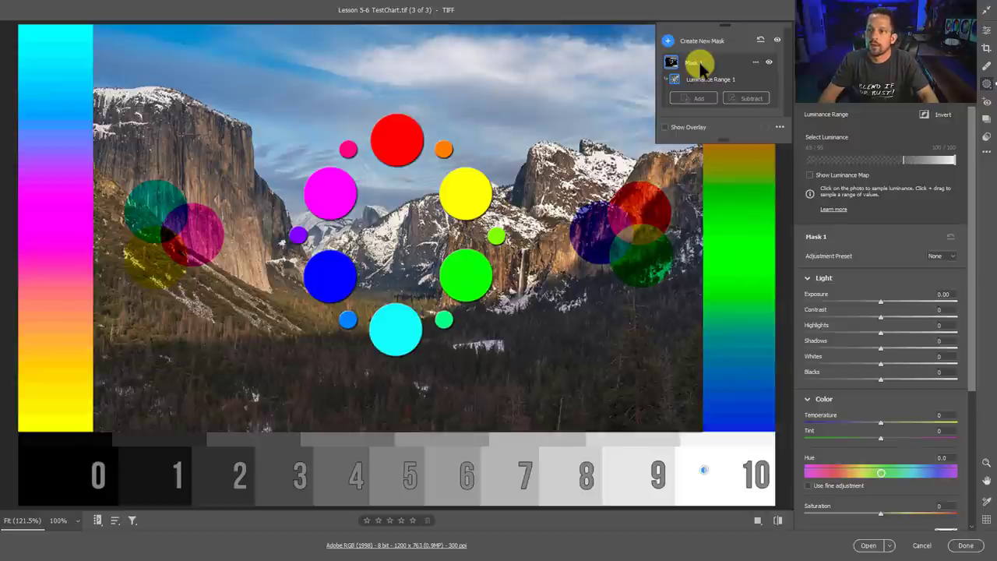
double_click(698, 62)
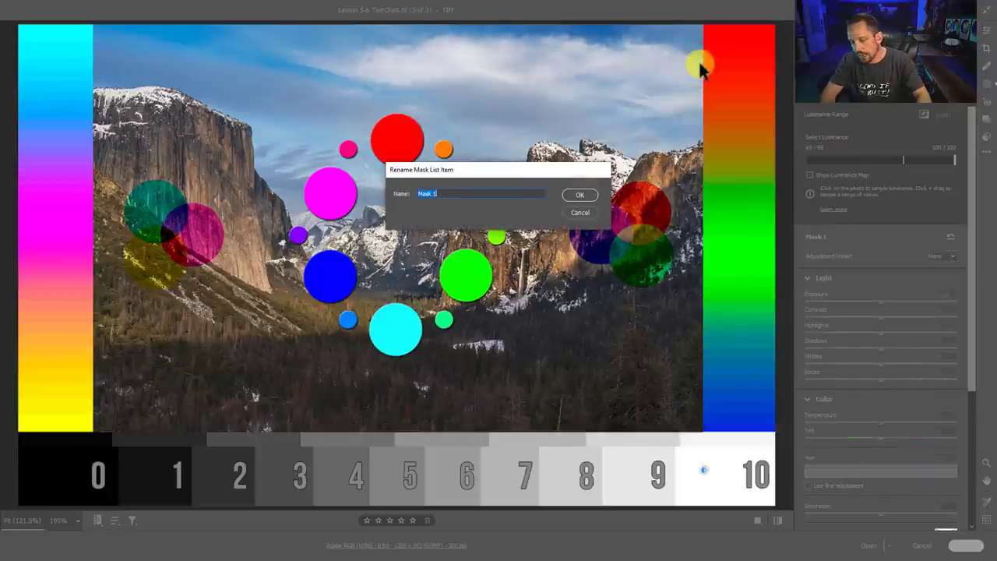
type("Highlights Only")
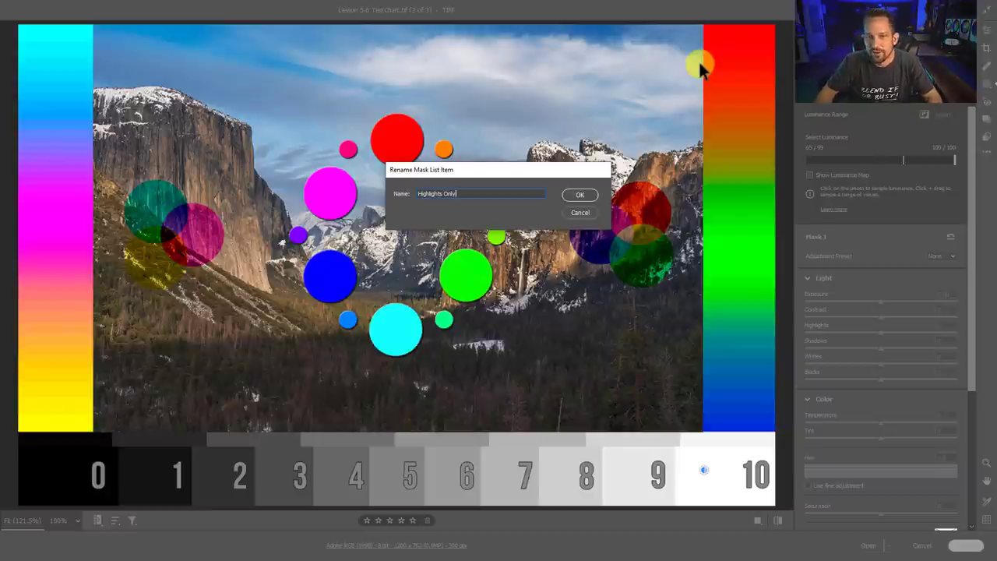
key("Return")
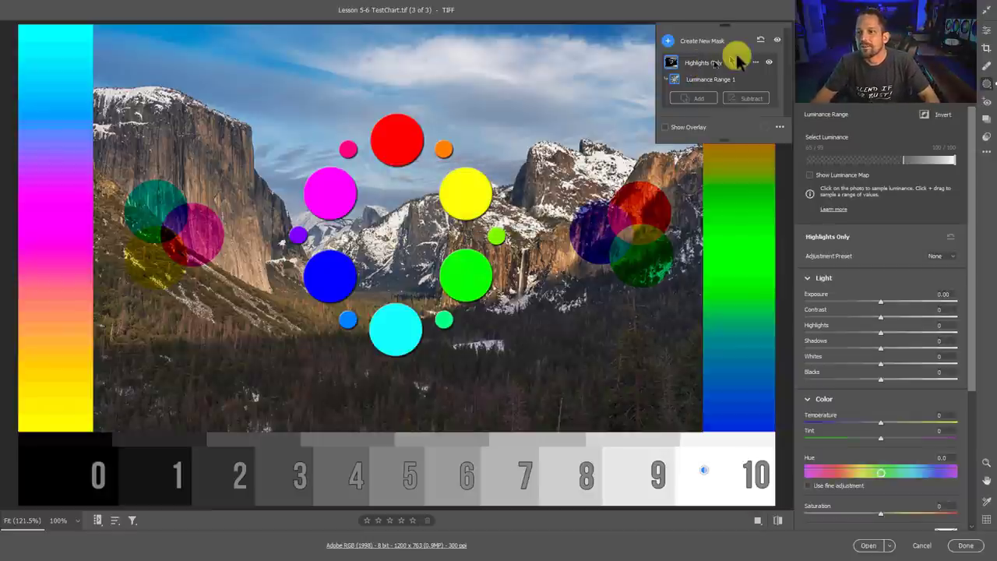
Give Highlights Only Exposure +0.20, Contrast -20, Highlights +28, Shadows +61 and Whites -20
left_click(674, 63)
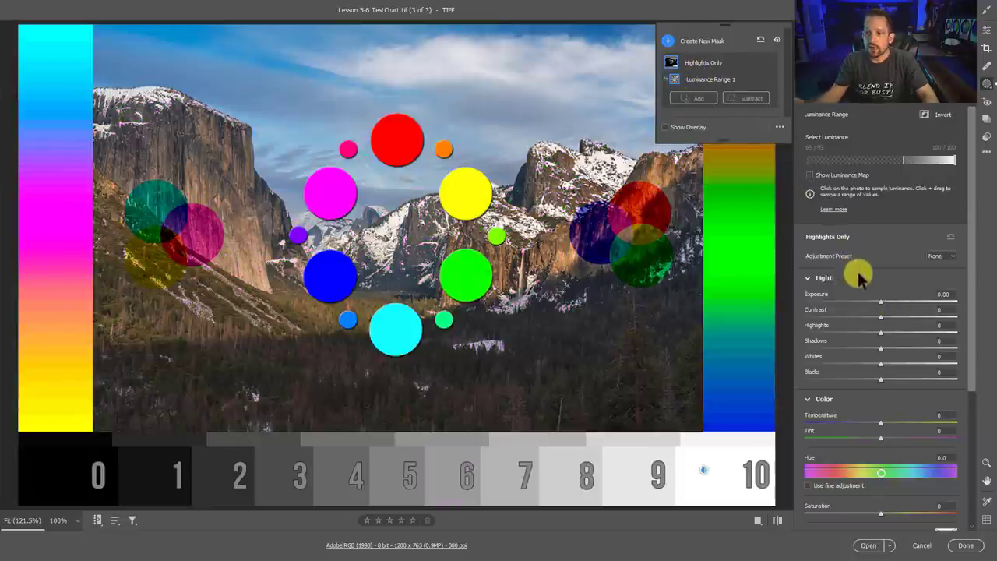
scroll(859, 276, "down", 3)
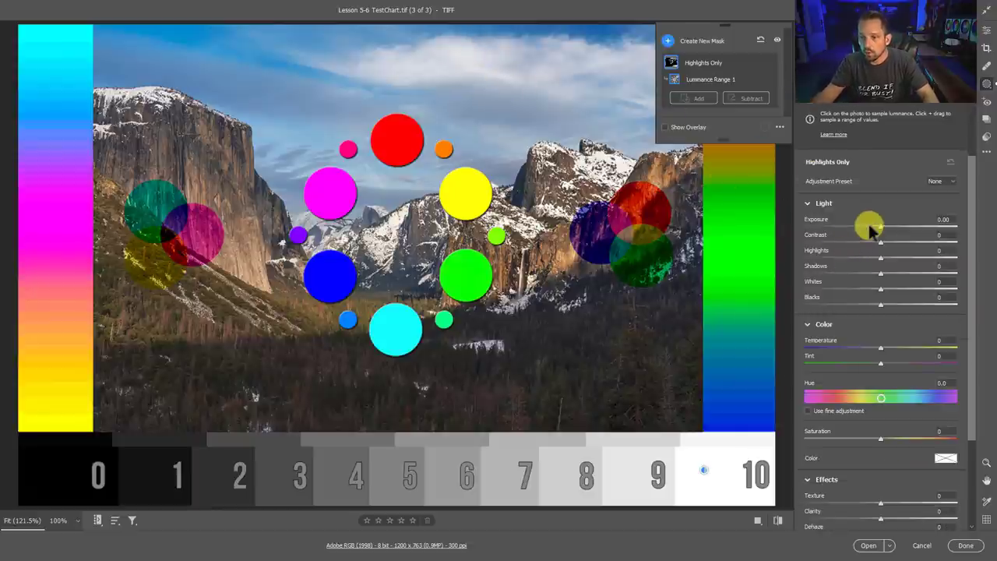
mouse_move(880, 229)
left_mouse_down()
mouse_move(866, 225)
mouse_move(884, 225)
left_mouse_up()
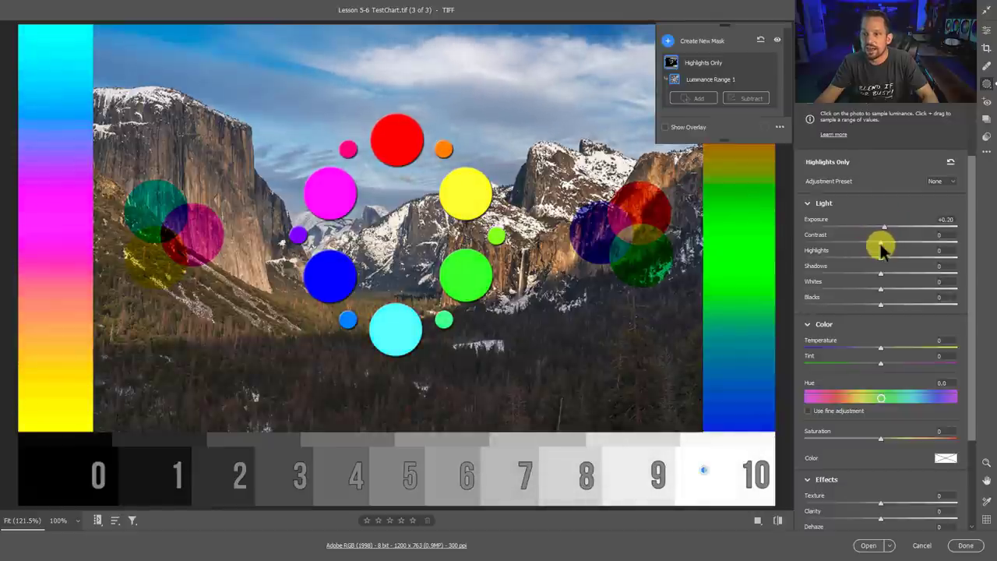
left_click_drag(878, 244, 849, 225)
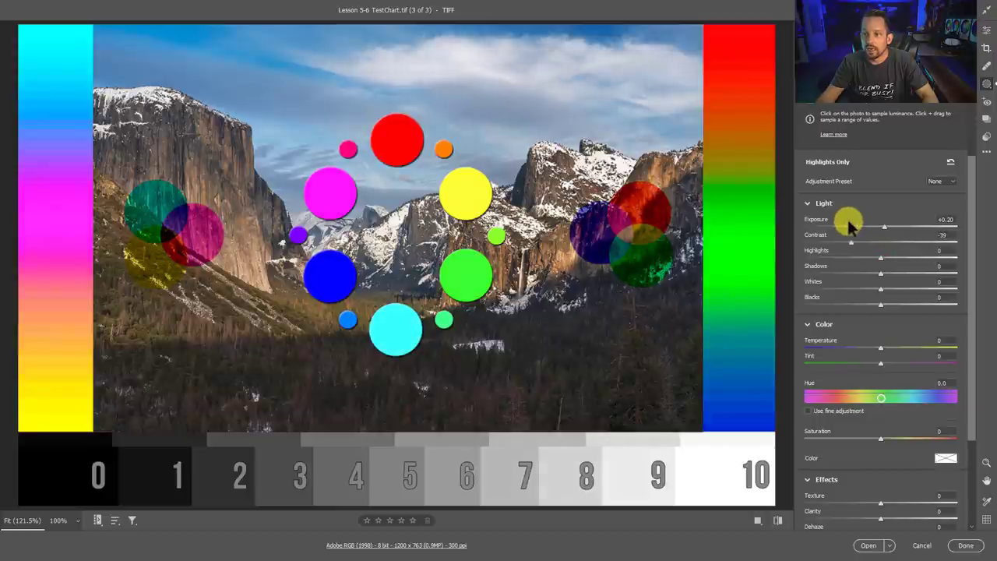
left_click_drag(881, 258, 902, 251)
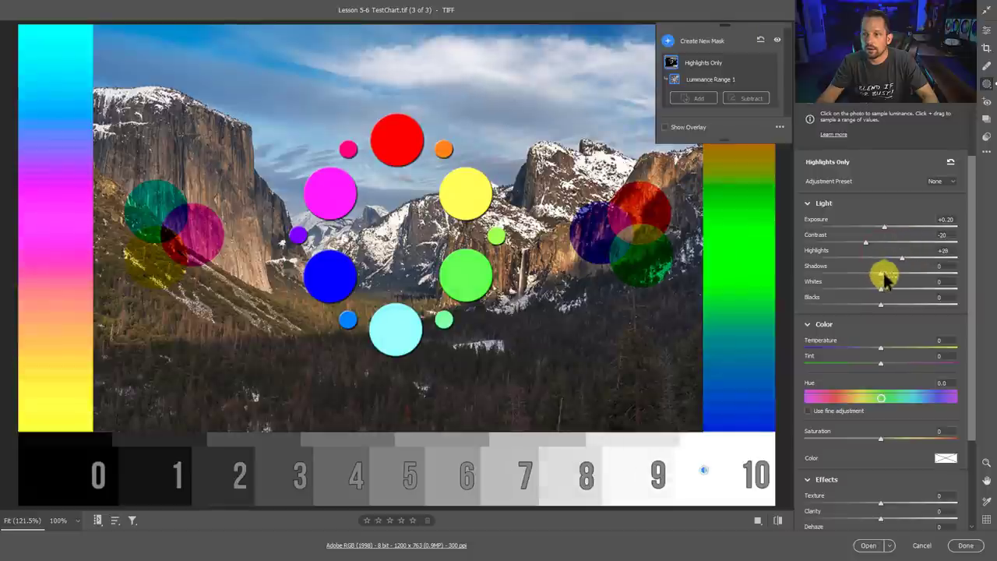
left_click_drag(884, 292, 927, 264)
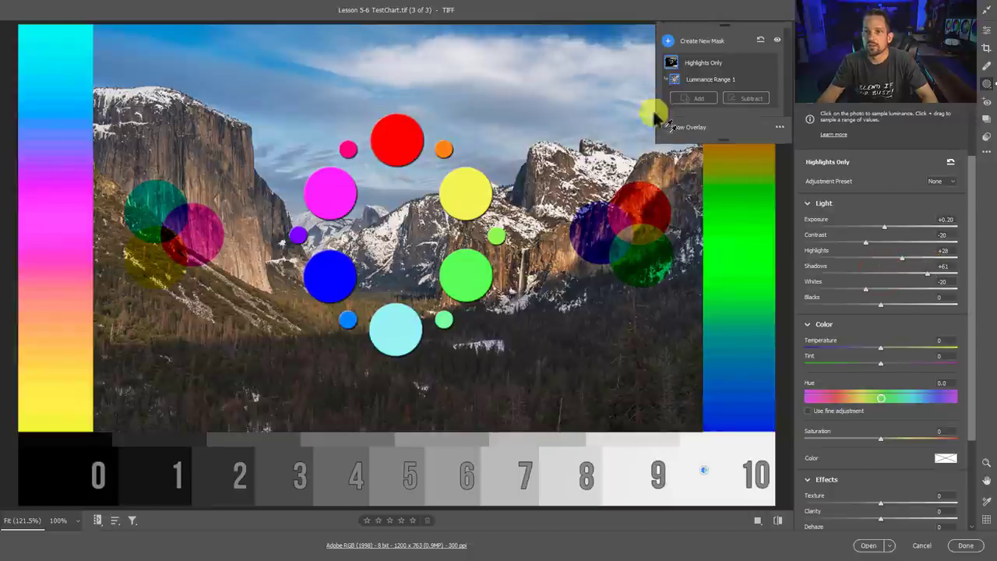
left_click(768, 63)
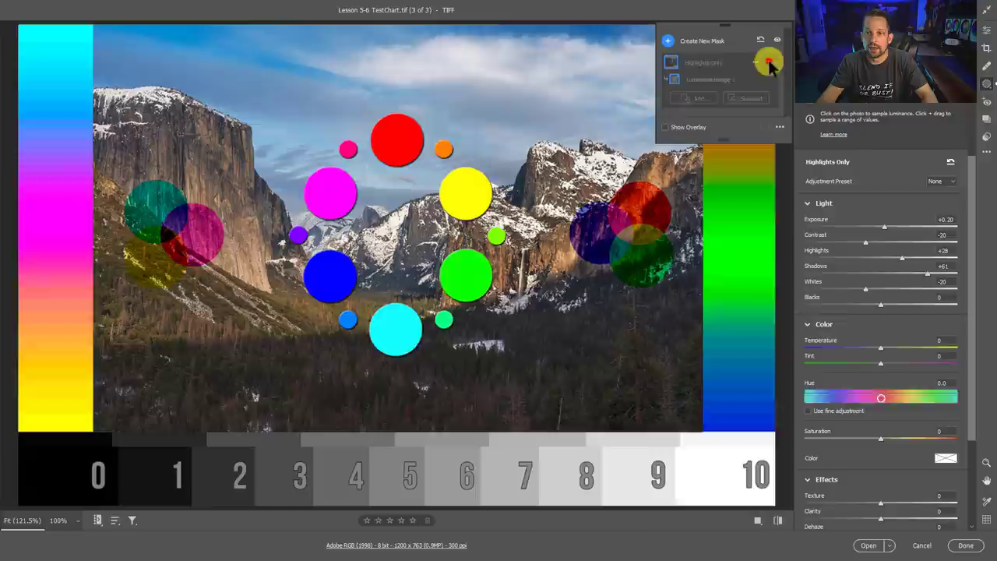
left_click(768, 63)
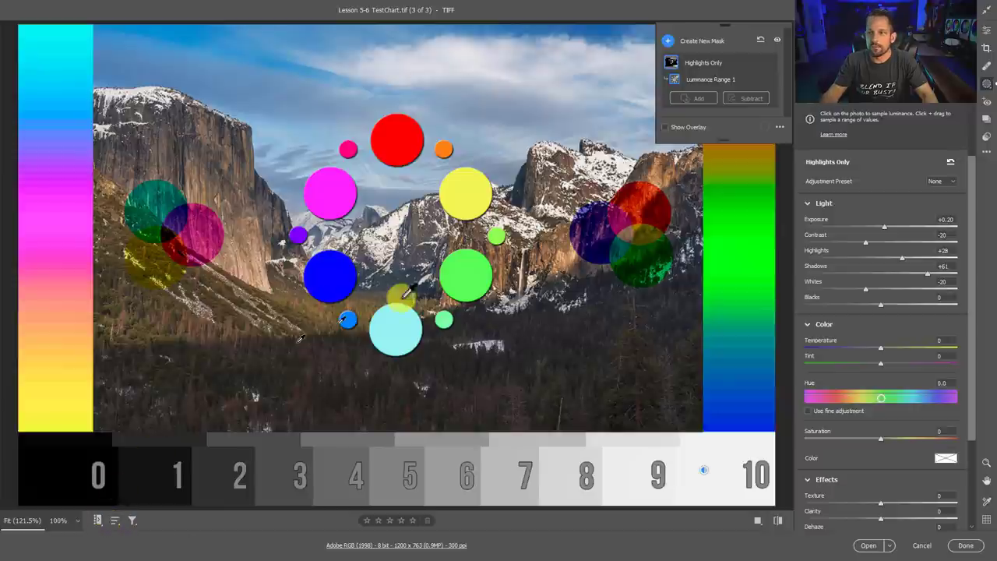
Show the filmstrip and open Lesson 5-6 TestChart w Blend If.tif
left_click(95, 521)
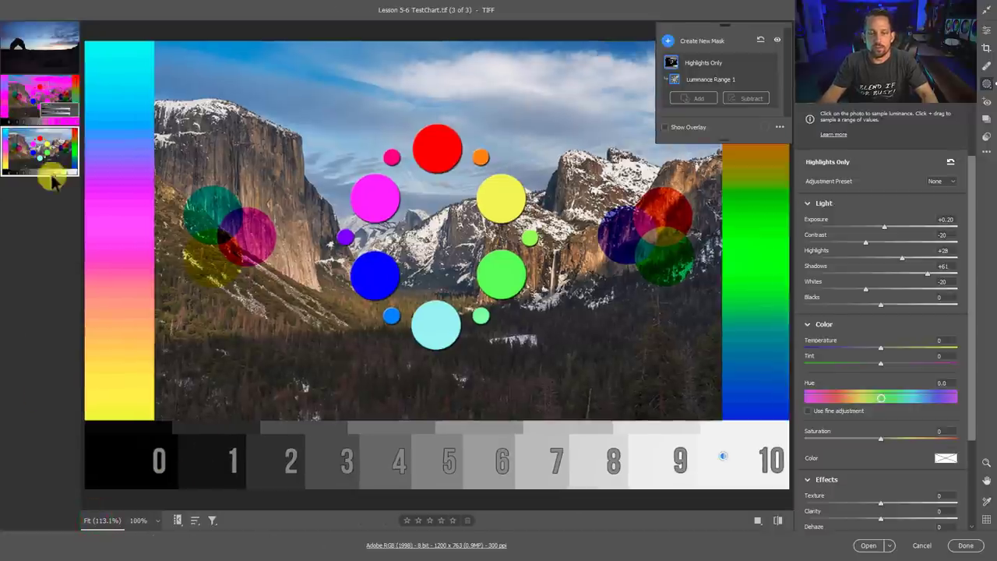
left_click(23, 109)
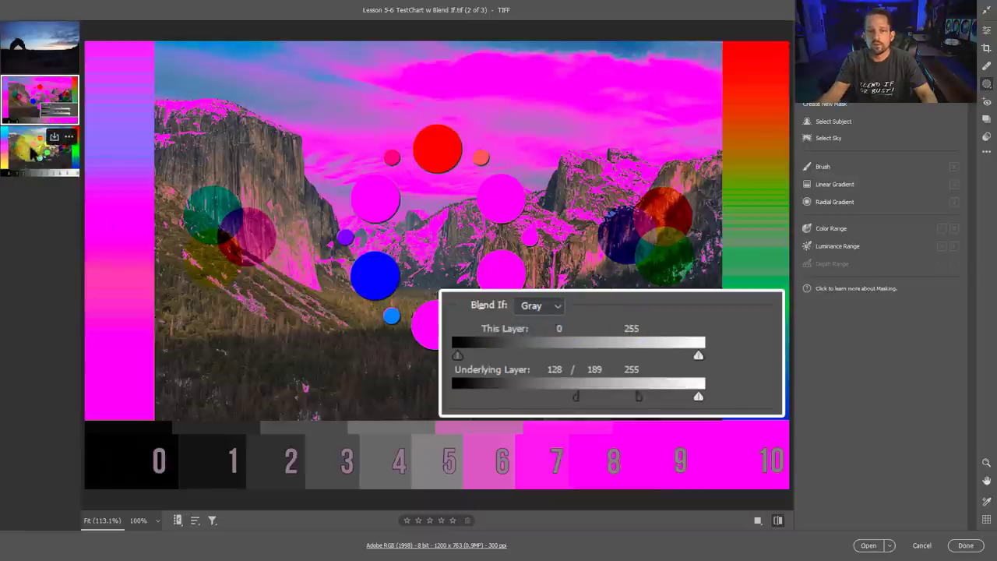
On the test chart, replace Highlights Only with a new Luminance Range mask, then view the Blend If chart
left_click(33, 150)
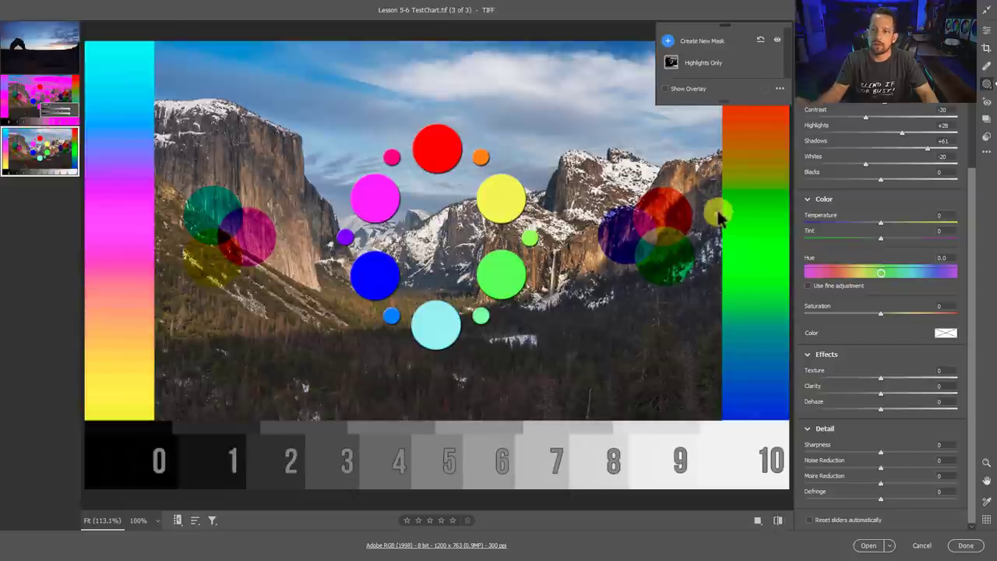
left_click(761, 40)
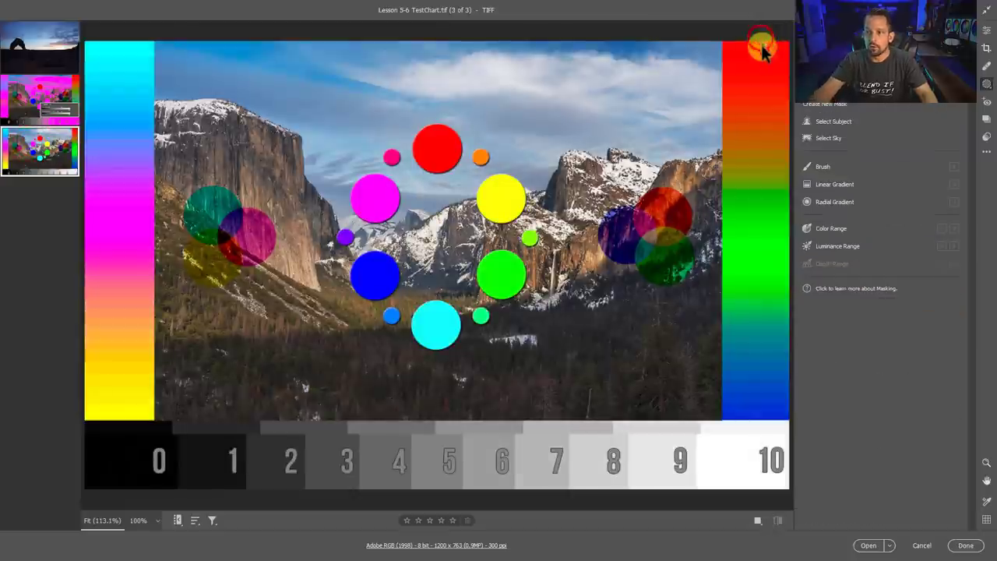
left_click(836, 247)
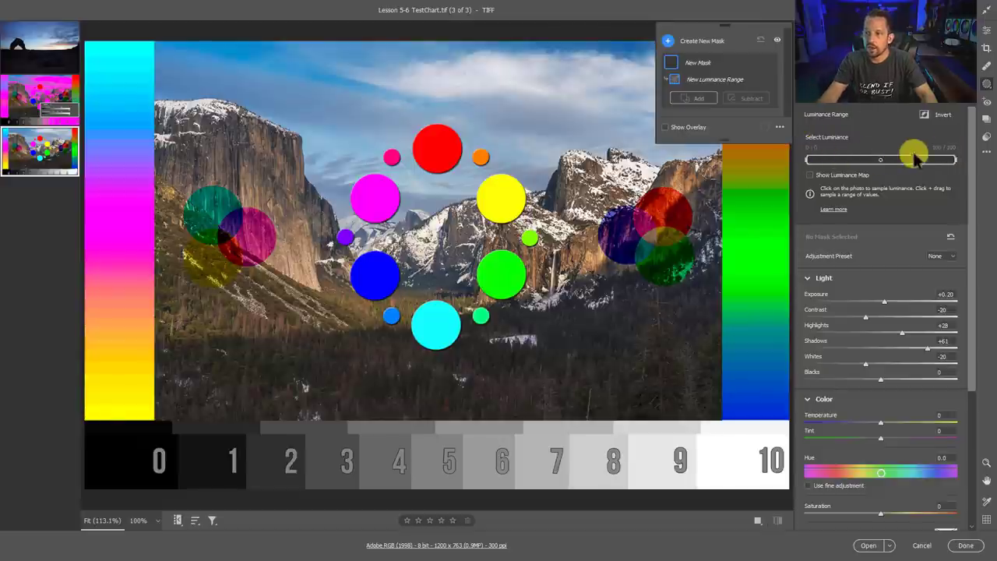
left_click(35, 109)
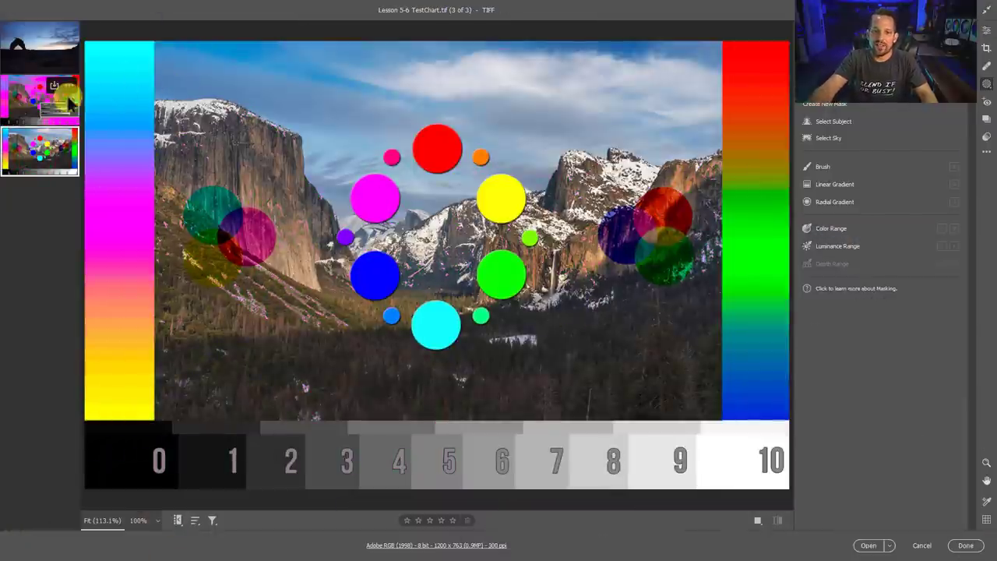
Add an overlaid luminance range mask limited to brighter tones, then compare with the Blend If chart
left_click(835, 246)
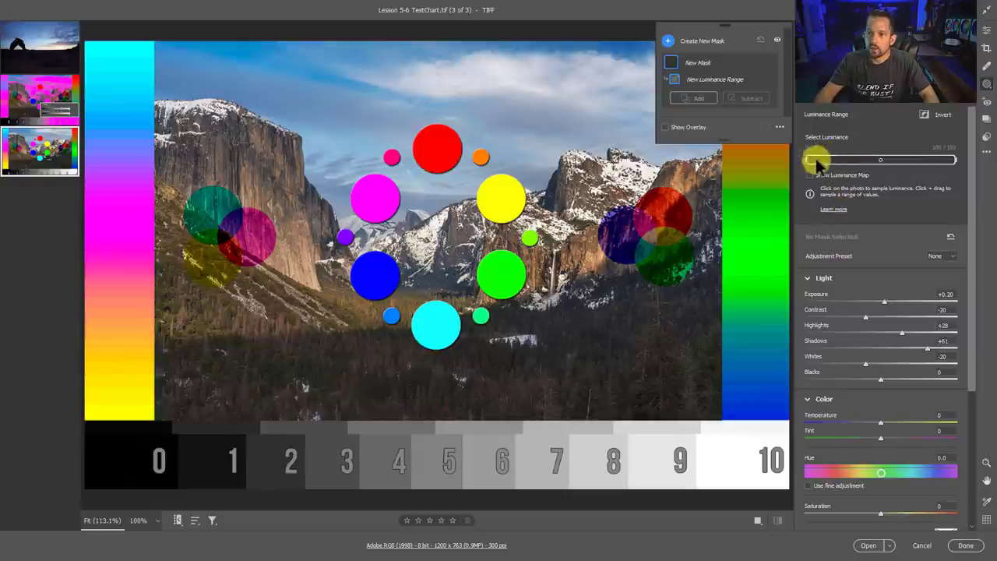
left_click(676, 128)
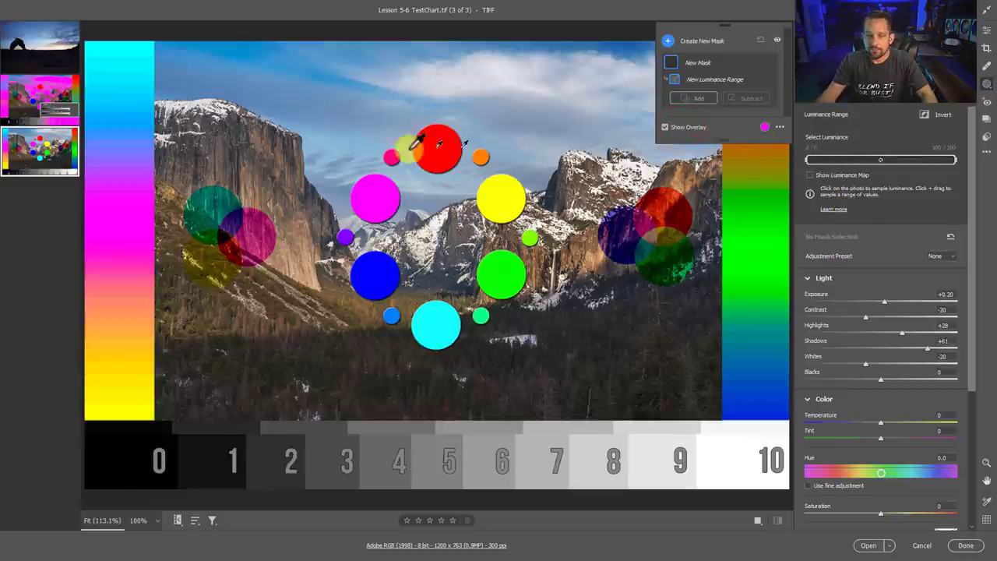
left_click(814, 160)
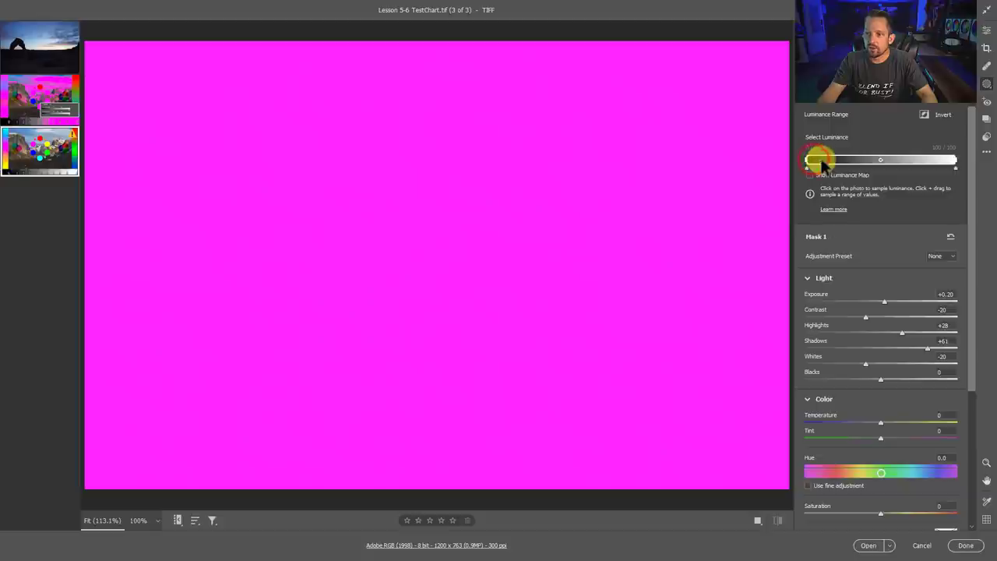
left_click_drag(823, 163, 949, 162)
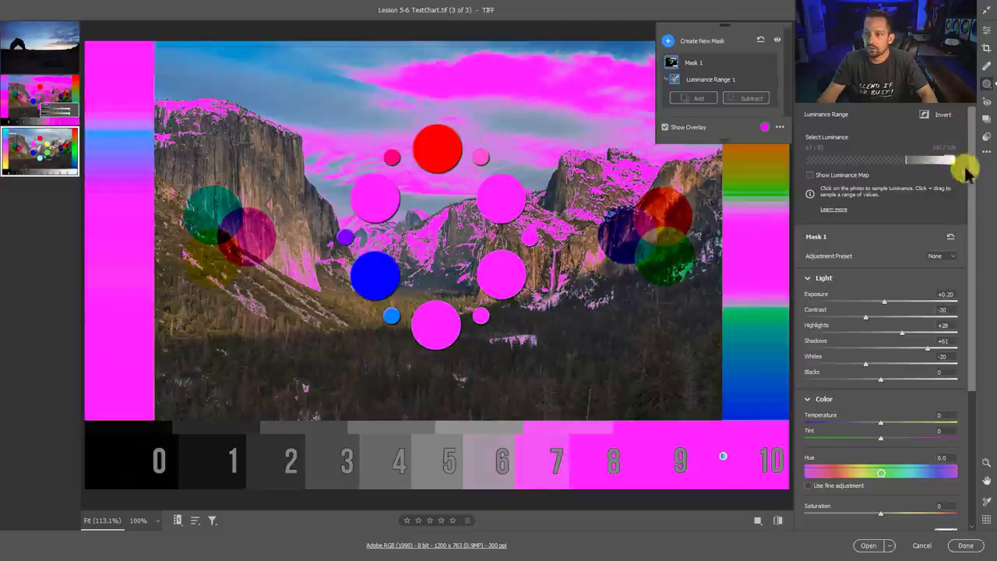
left_click(30, 90)
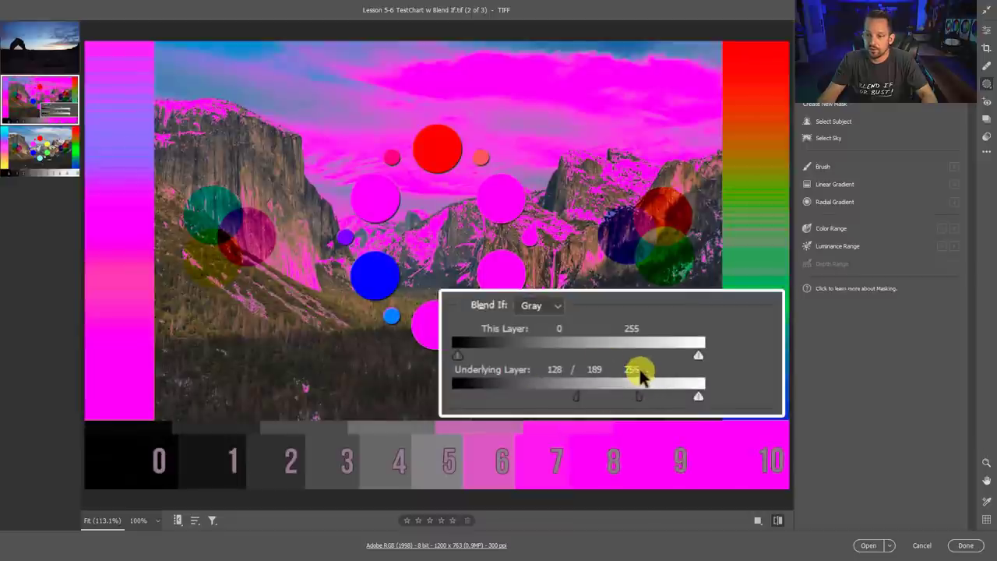
Back on the plain test chart, widen Mask 1's luminance range to cover grey steps 6–10
left_click(33, 160)
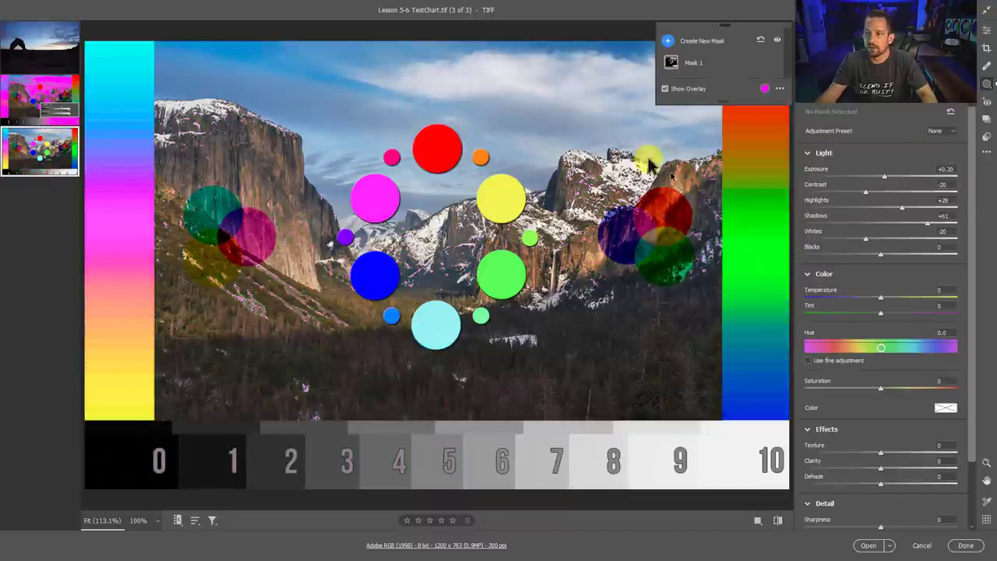
left_click(672, 62)
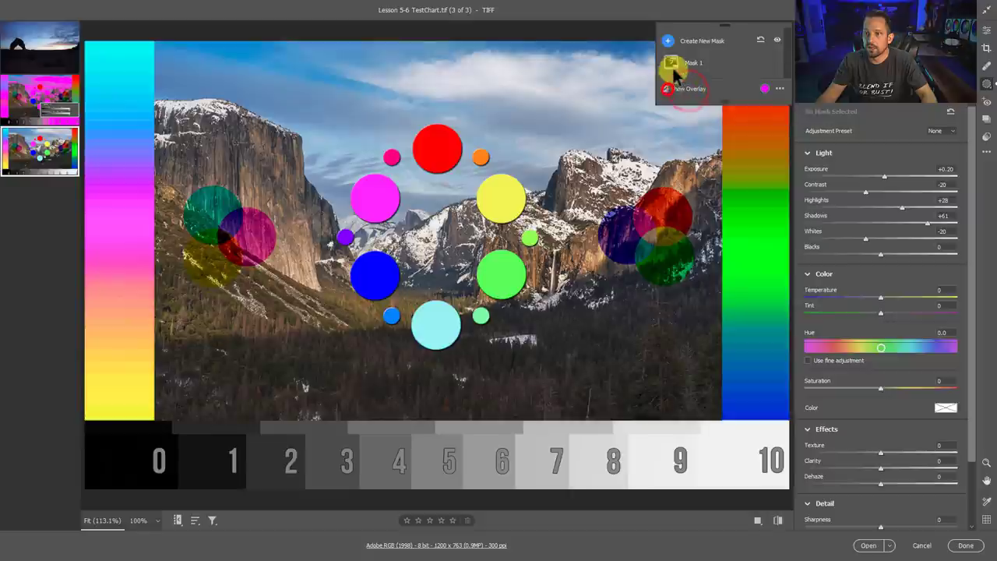
key("shift+q")
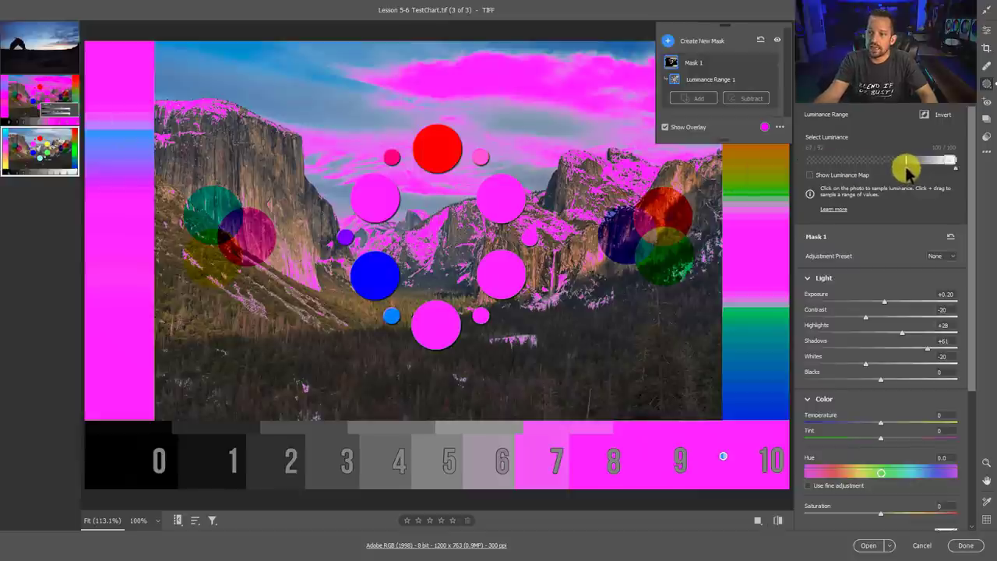
left_click_drag(907, 172, 888, 173)
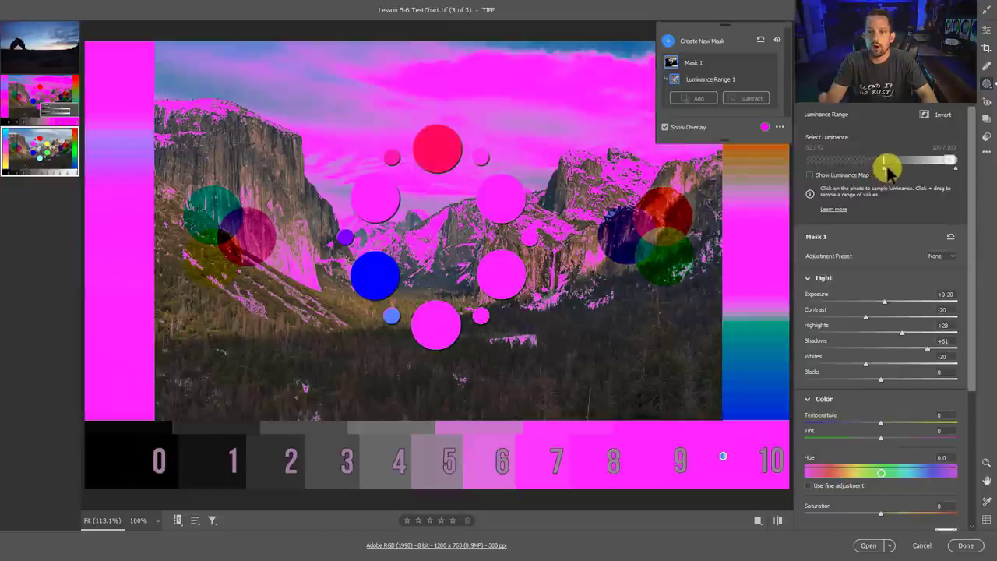
left_click(26, 112)
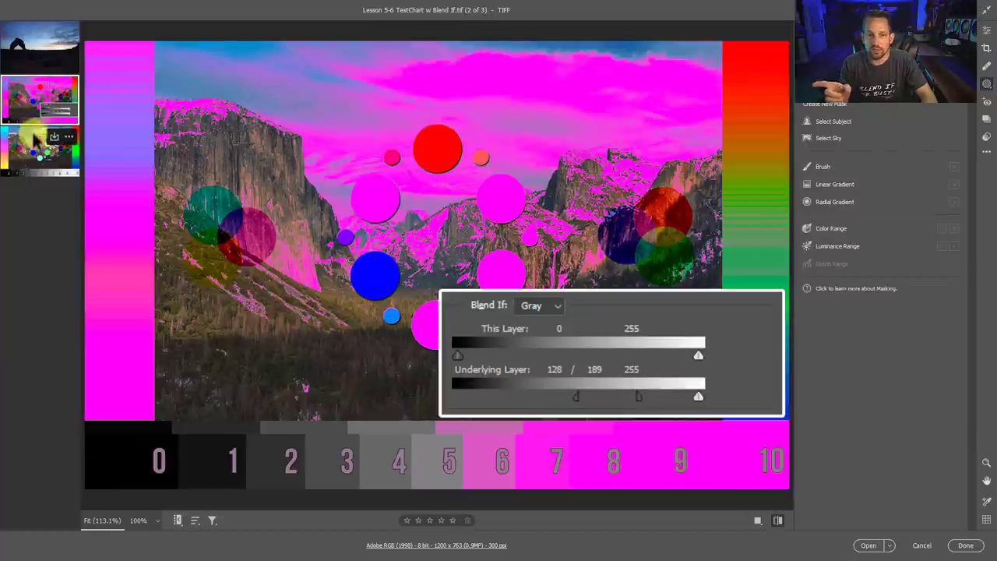
left_click(633, 403)
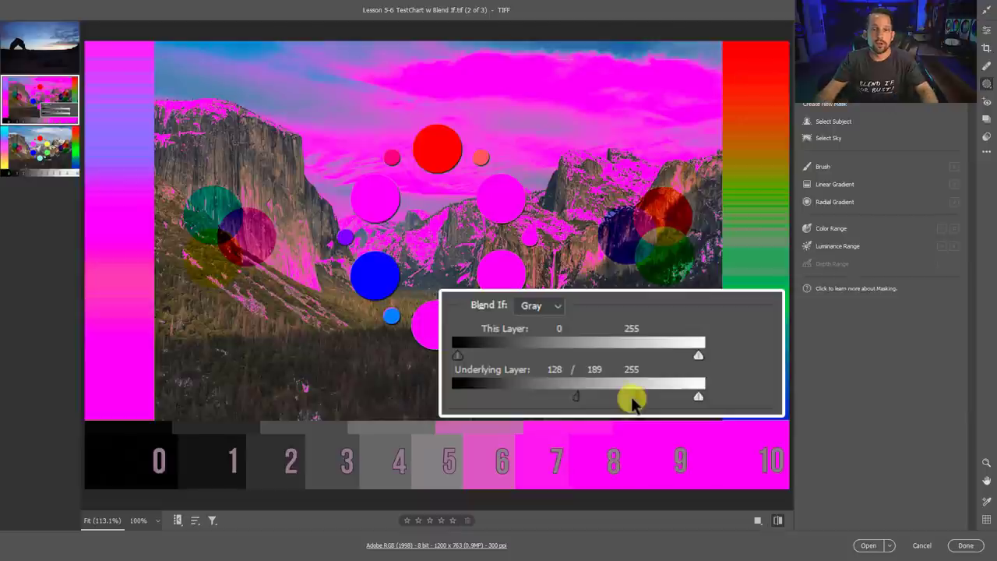
left_click(31, 160)
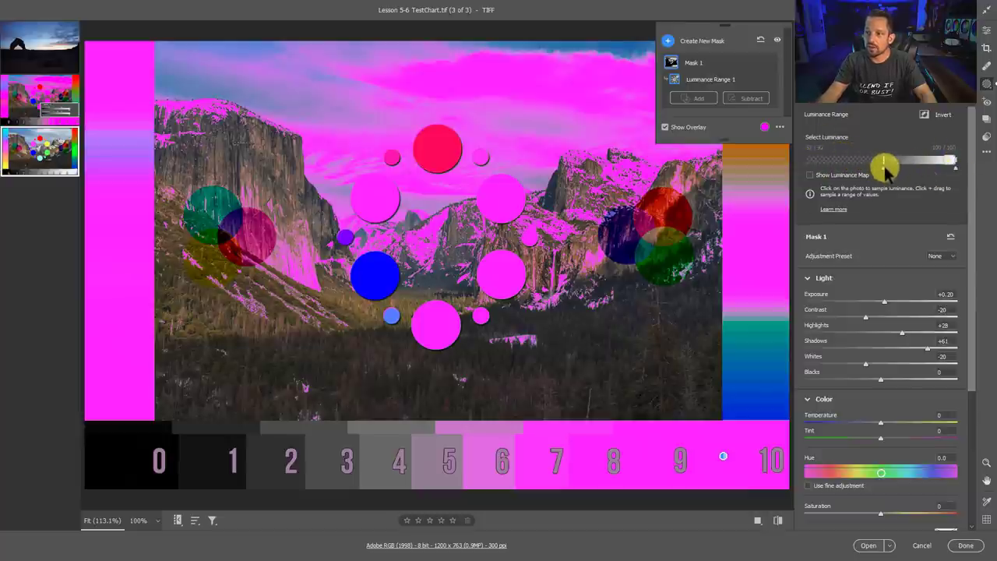
Widen Mask 1's luminance range into darker tones so the overlay covers the sky and grey steps 6–10
mouse_move(885, 168)
left_mouse_down()
mouse_move(836, 173)
mouse_move(893, 172)
left_mouse_up()
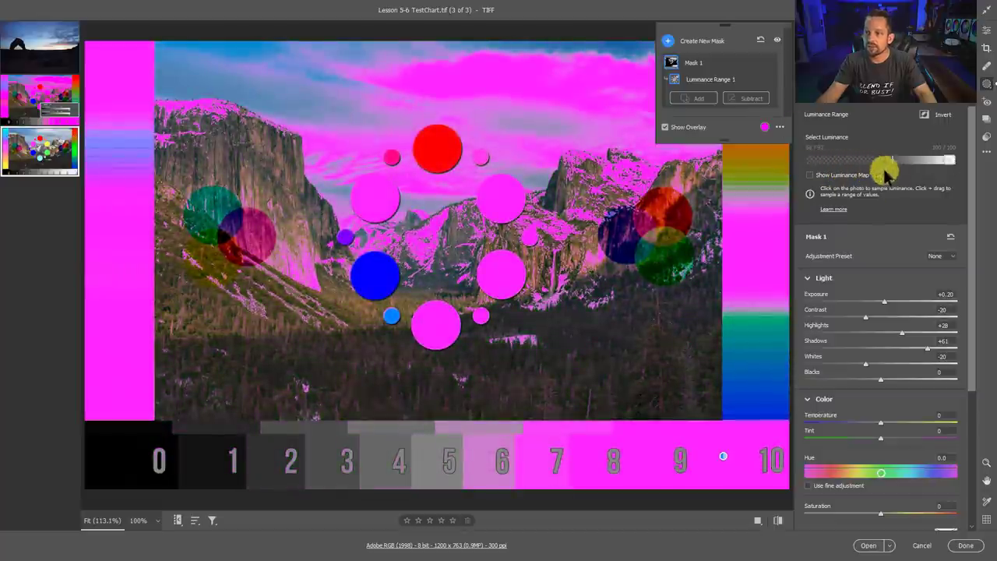
mouse_move(947, 162)
left_mouse_down()
mouse_move(908, 162)
mouse_move(944, 157)
mouse_move(913, 161)
mouse_move(936, 163)
left_mouse_up()
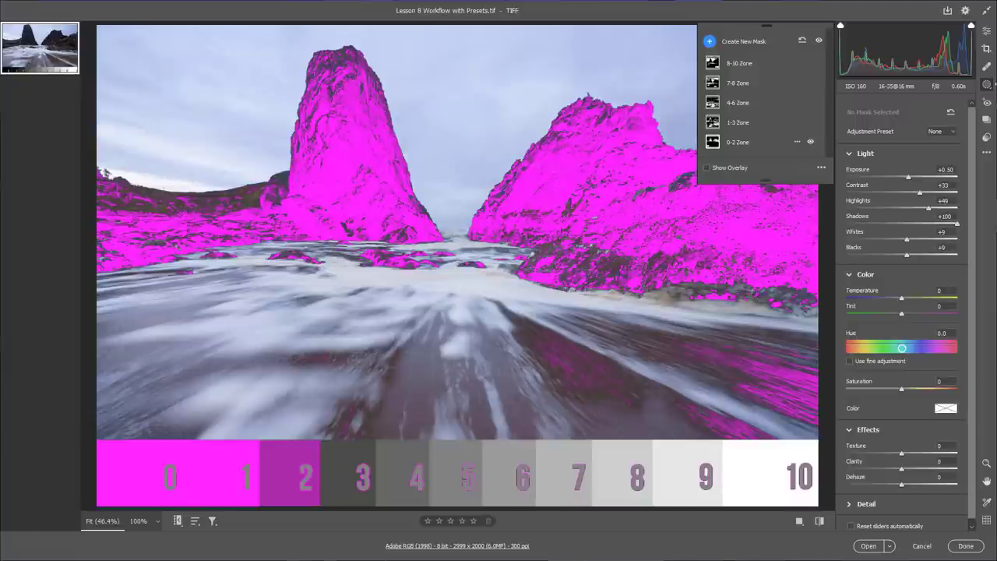
left_click(738, 122)
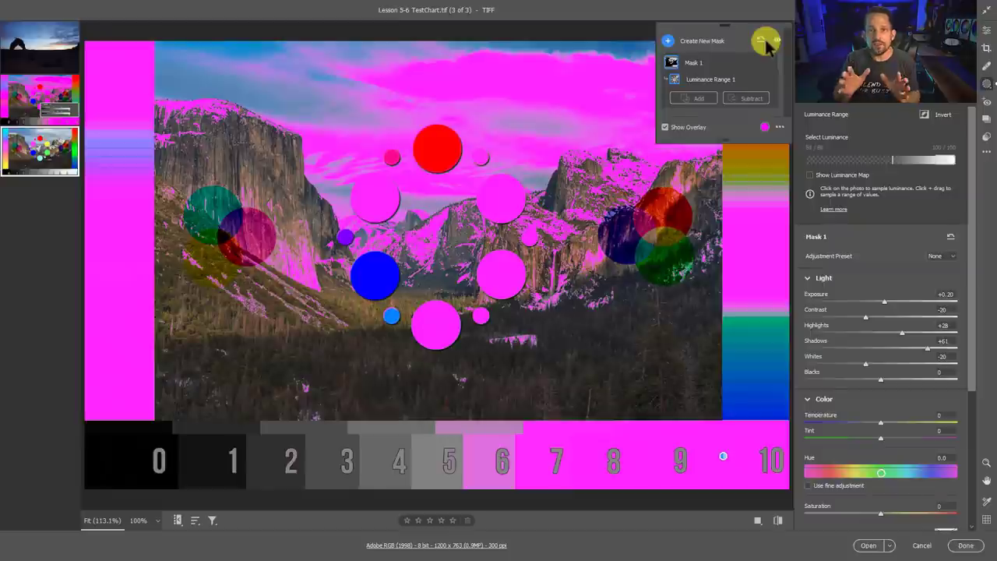
Open DSC04030-HDR.dng, compare the 02 Before Masking and 03 After ZBE Edits snapshots, and list its masks
left_click(86, 33)
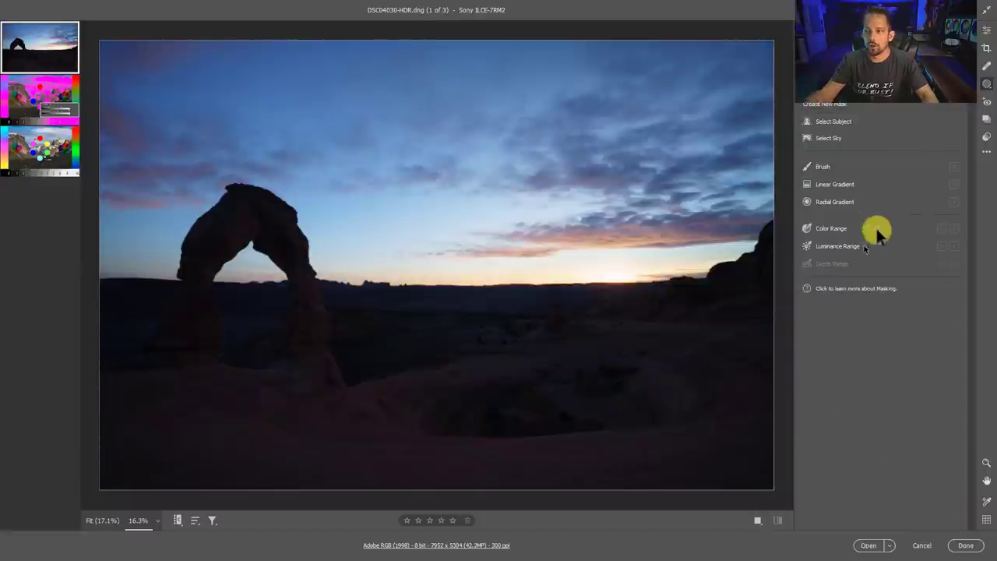
left_click(987, 120)
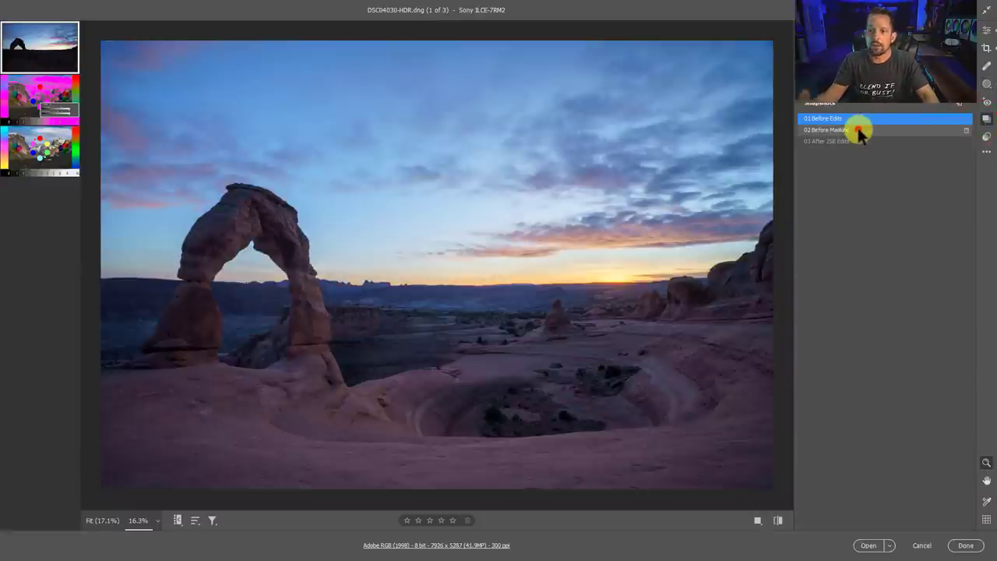
left_click(860, 131)
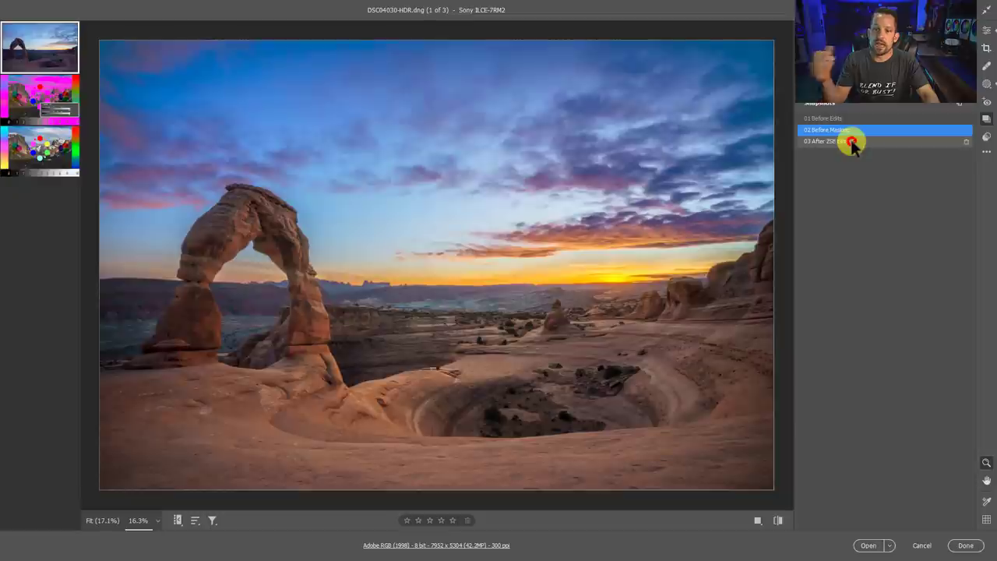
left_click(852, 143)
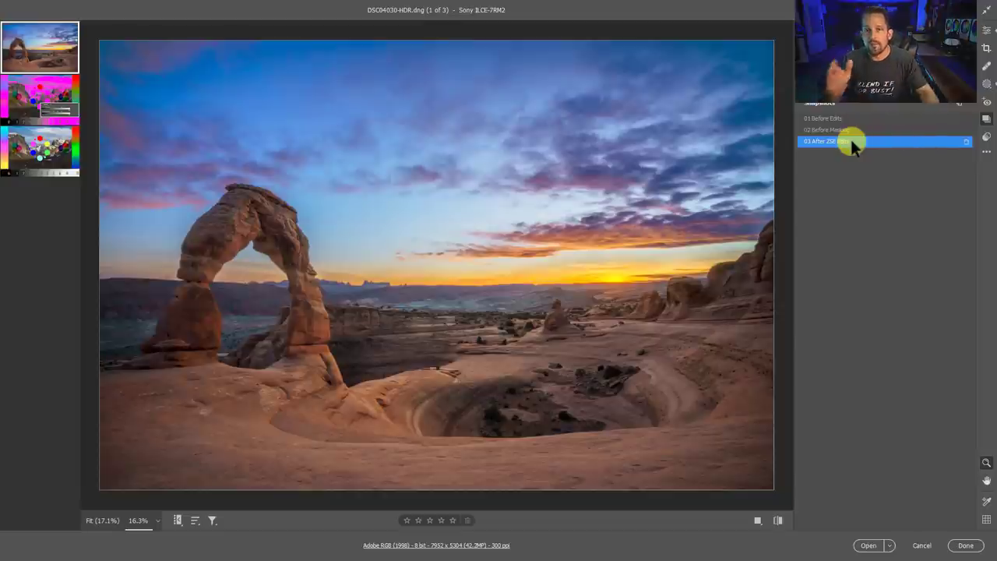
left_click(987, 86)
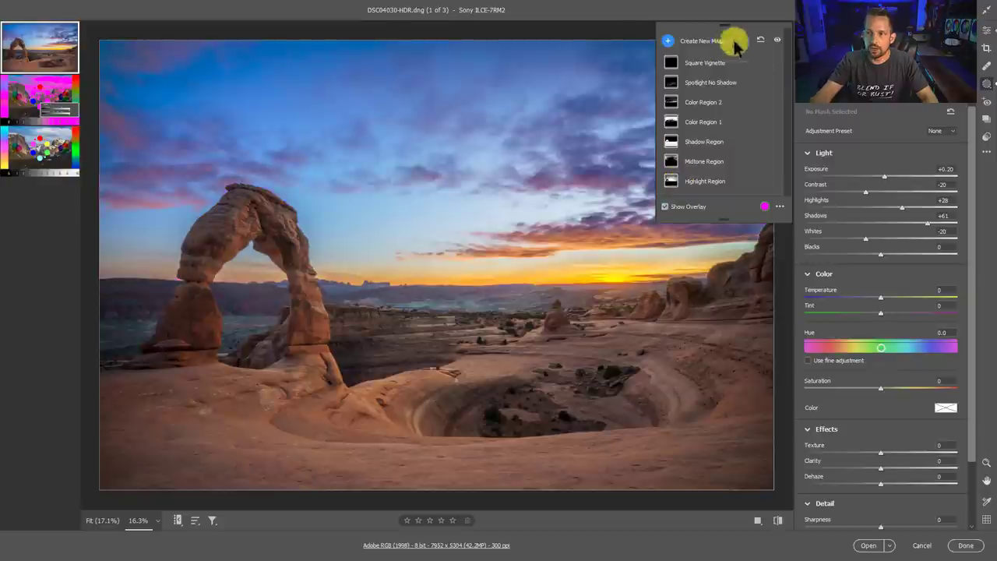
Clear all existing masks and apply the Regions ALL - Contrast + preset
left_click(760, 42)
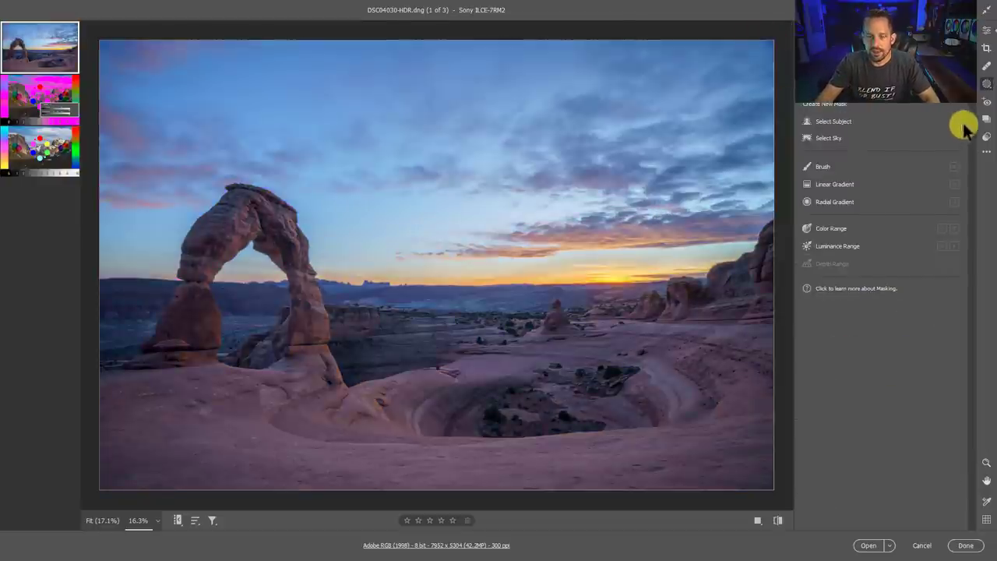
left_click(986, 137)
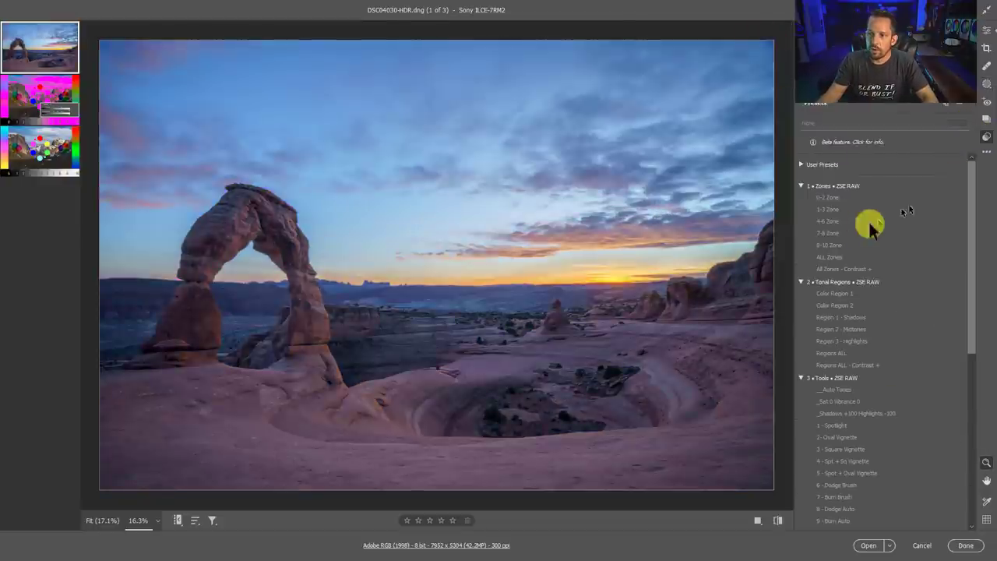
left_click(832, 269)
left_click(828, 362)
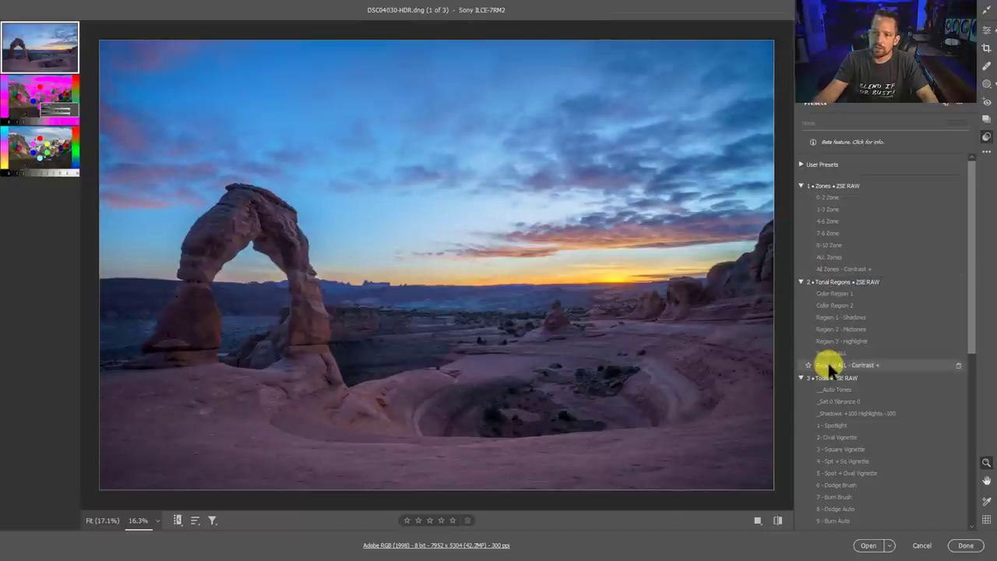
left_click(828, 360)
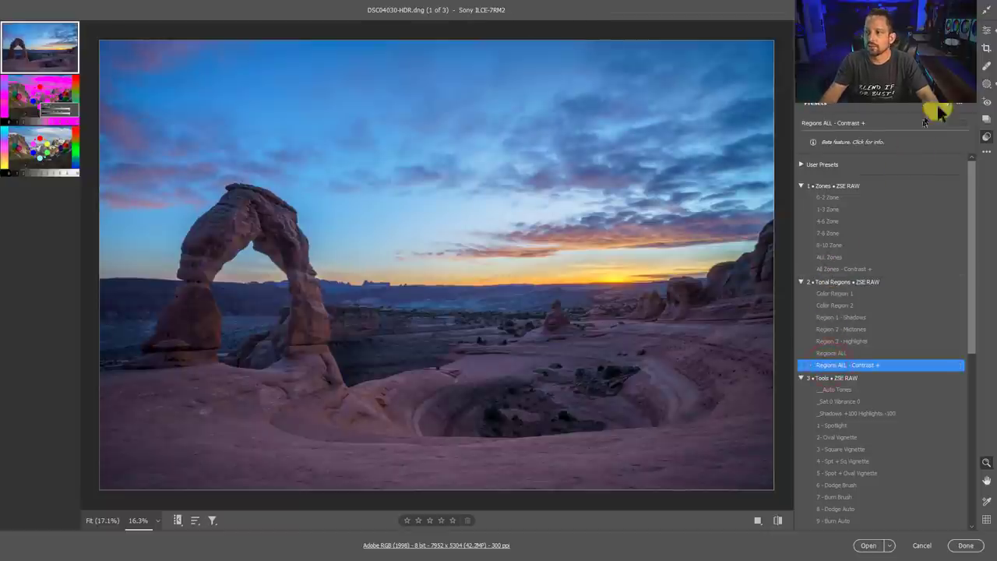
Preview each new Color, Shadow, Midtone and Highlight Region mask in the mask list
left_click(988, 85)
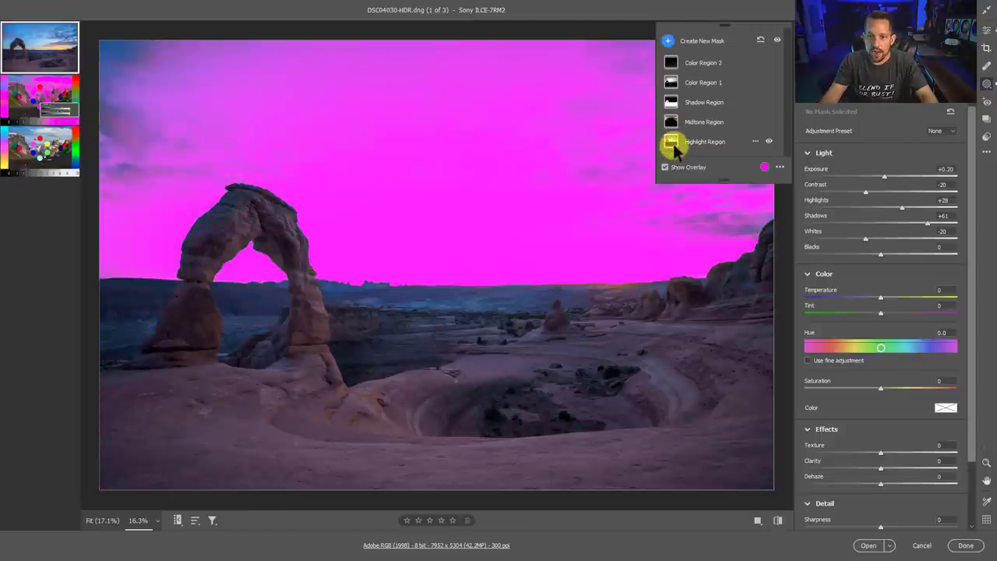
mouse_move(675, 128)
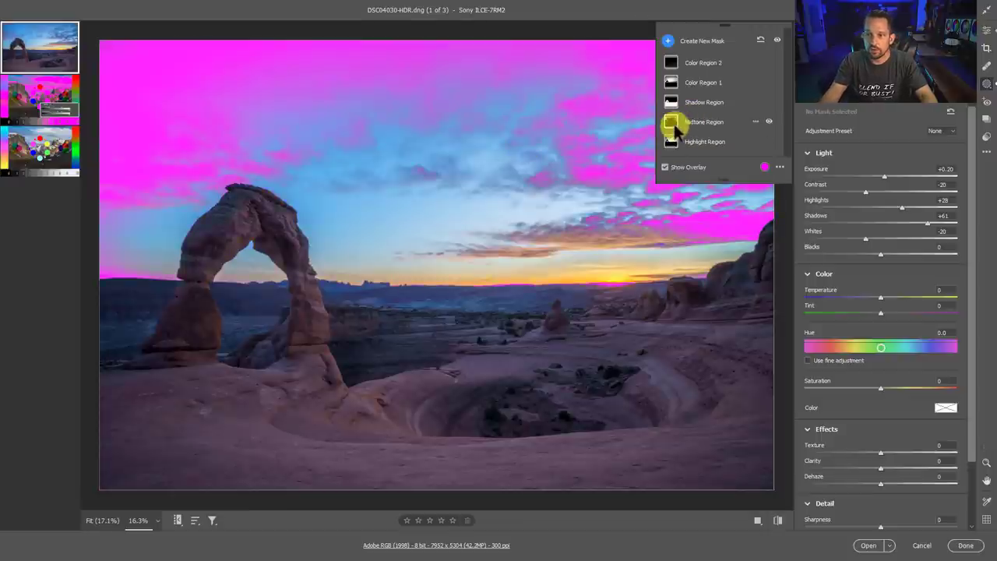
mouse_move(675, 109)
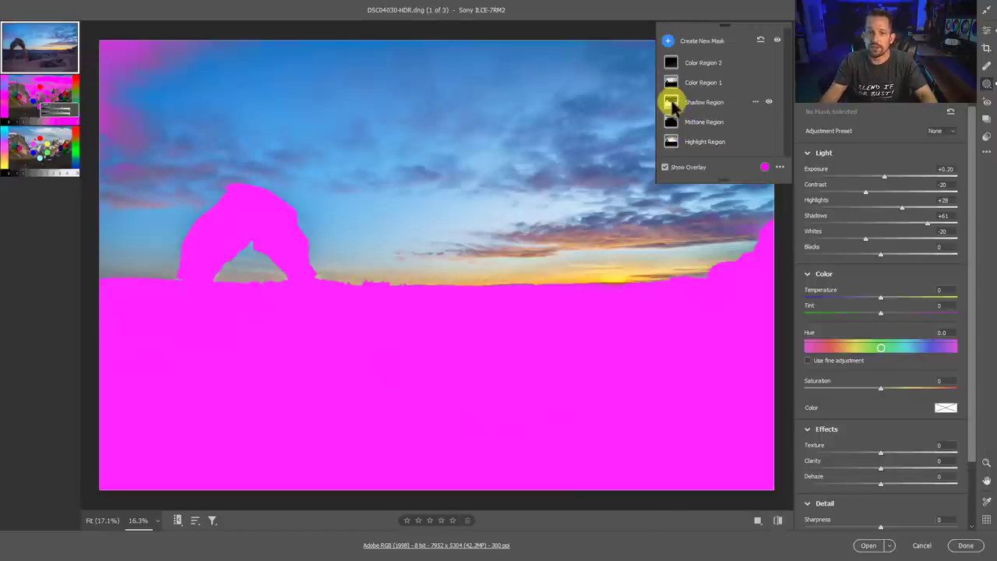
mouse_move(674, 68)
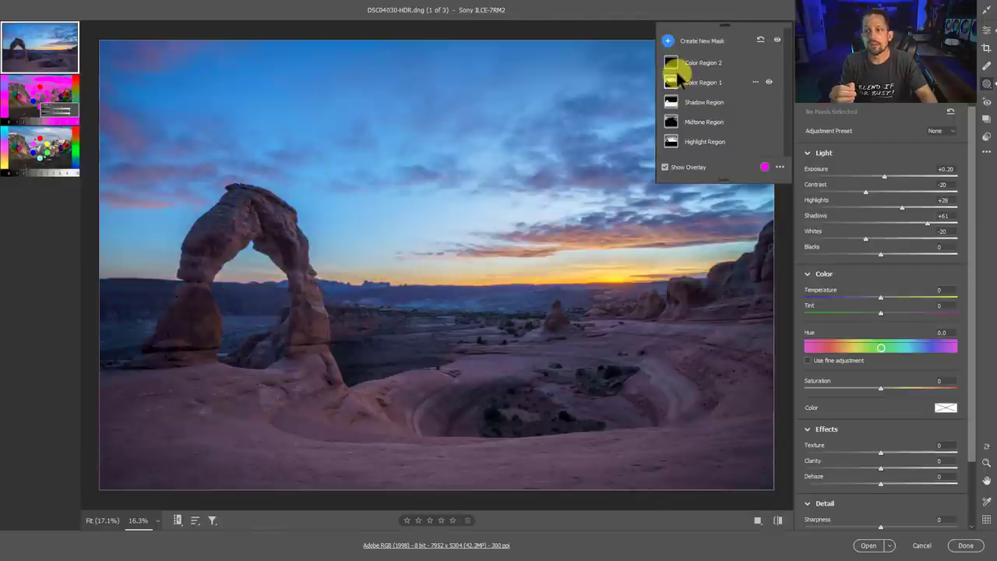
Hide the overlay and give the Highlight Region mask Temperature +29 and Contrast +63
mouse_move(710, 144)
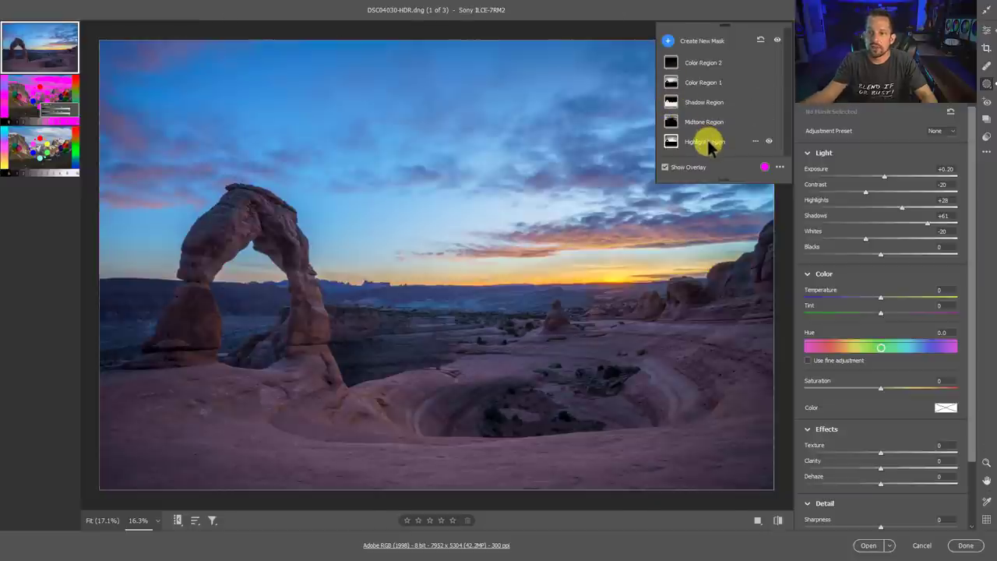
left_click(710, 144)
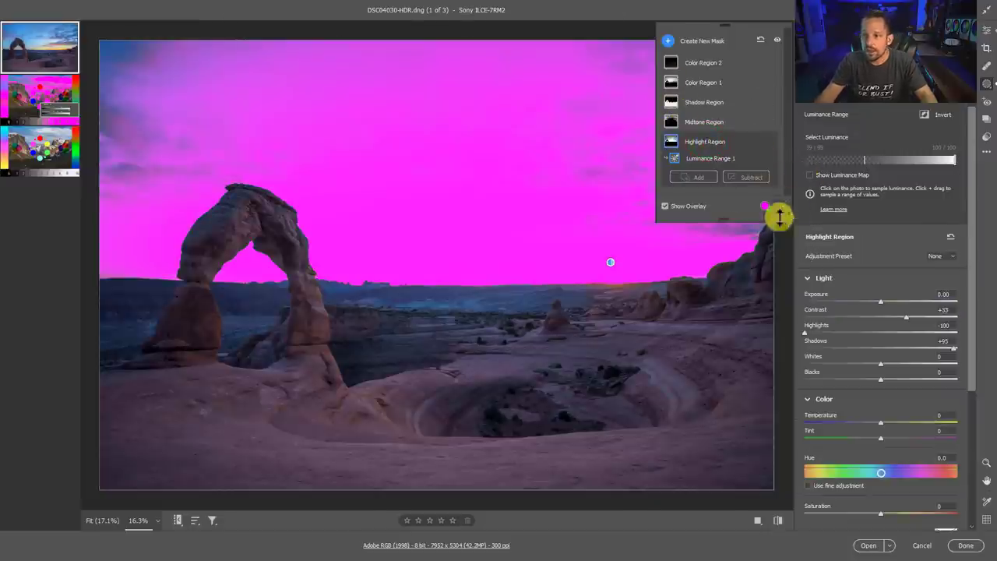
left_click(665, 205)
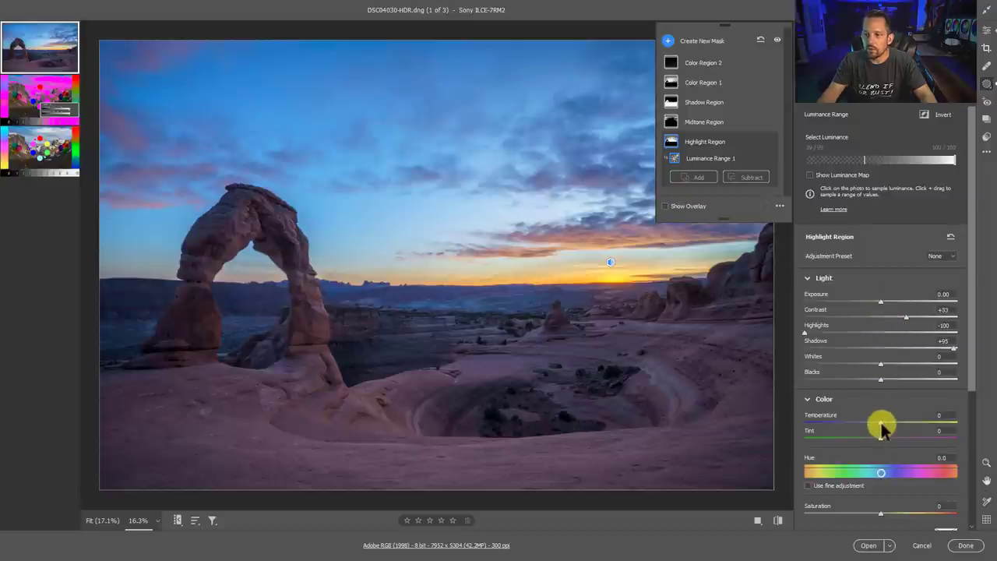
mouse_move(881, 425)
left_mouse_down()
mouse_move(900, 422)
mouse_move(883, 439)
mouse_move(894, 439)
left_mouse_up()
left_click(881, 306)
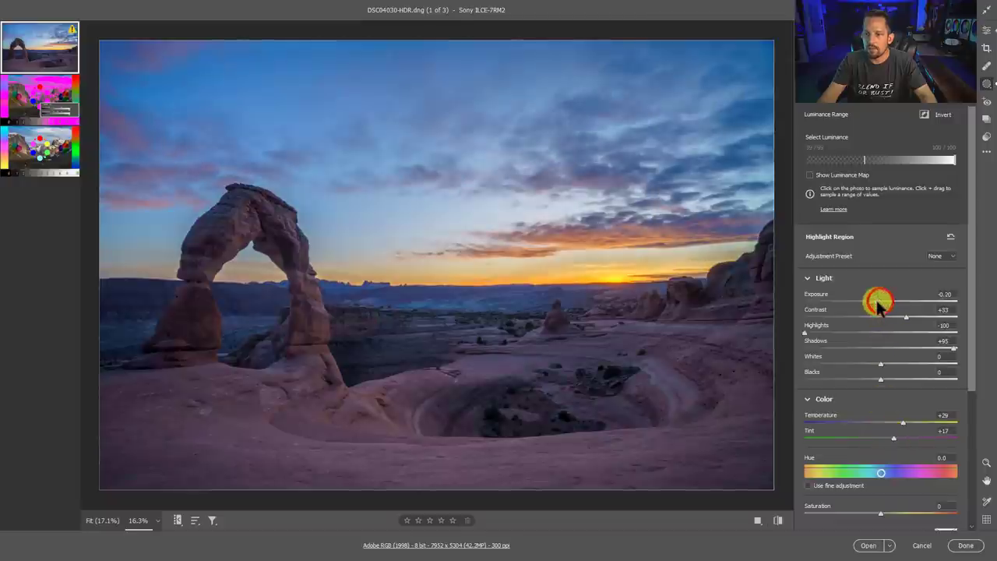
left_click_drag(883, 306, 925, 318)
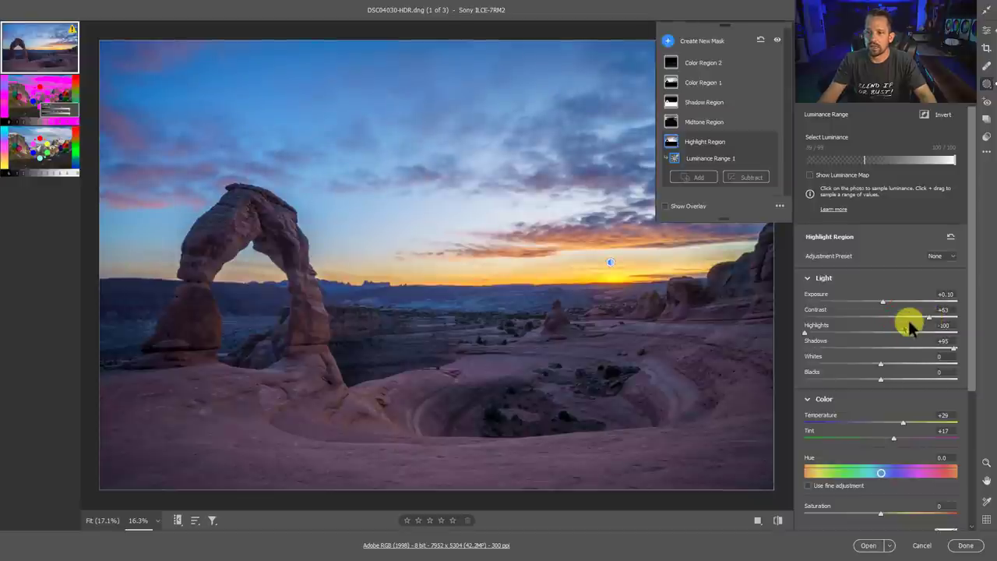
Set the Midtone Region mask to Contrast +65 and Temperature -12
left_click(696, 125)
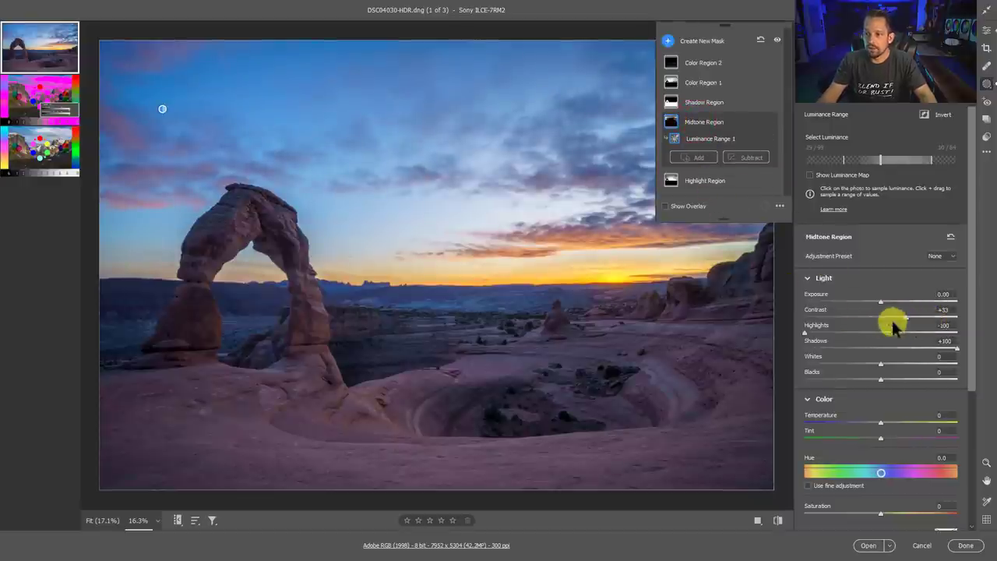
left_click_drag(905, 319, 930, 317)
mouse_move(887, 430)
left_mouse_down()
mouse_move(873, 420)
mouse_move(889, 434)
left_mouse_up()
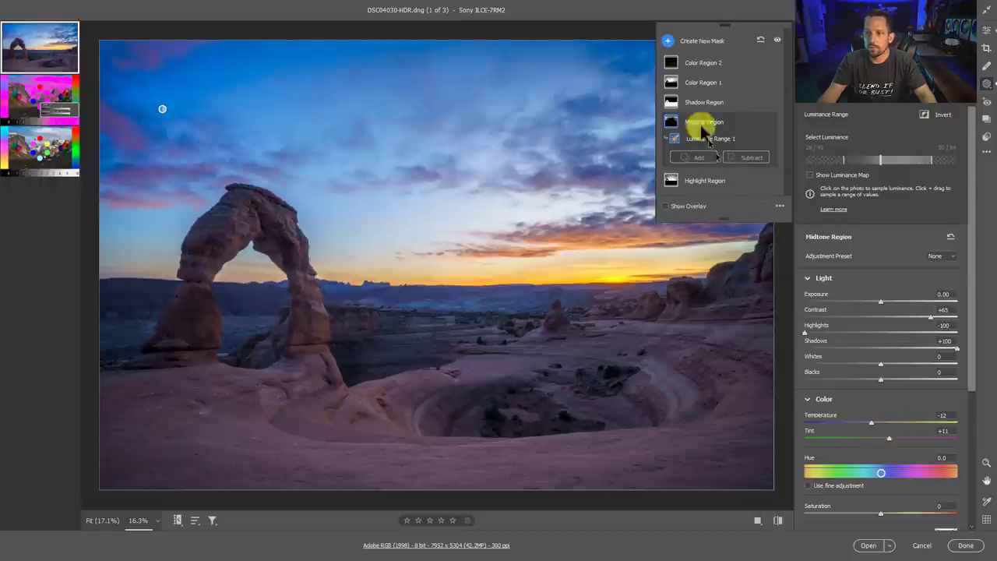
Set Shadow Region to Exposure +0.65, Temperature +27, Contrast +40, Whites +7, then compare with masks hidden
left_click(695, 99)
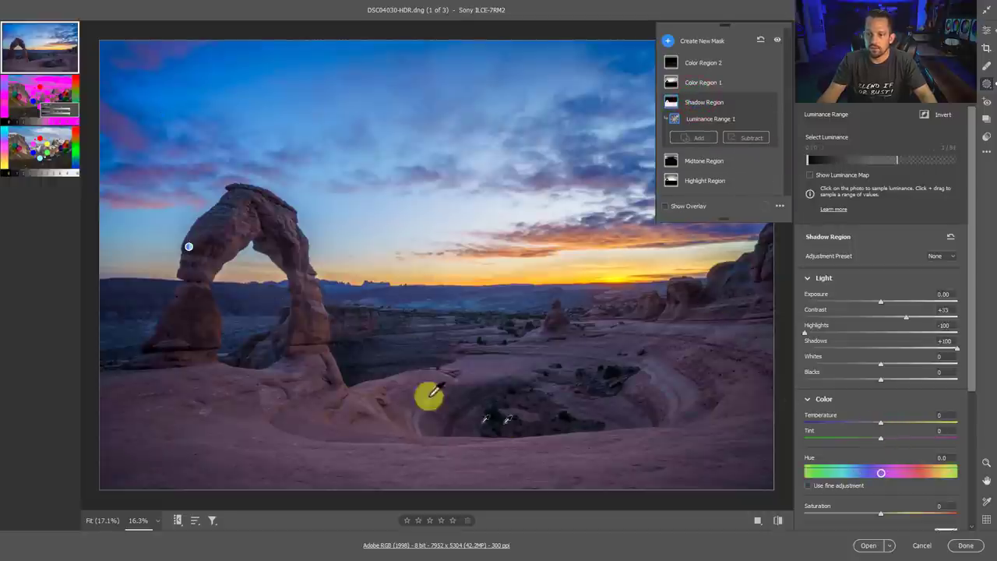
mouse_move(677, 105)
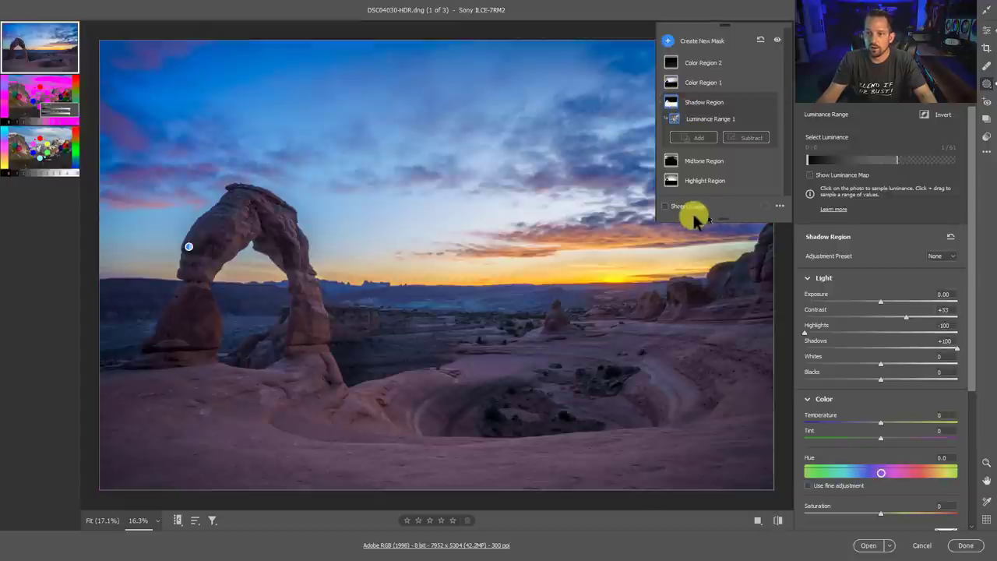
left_click(679, 209)
left_click(679, 209)
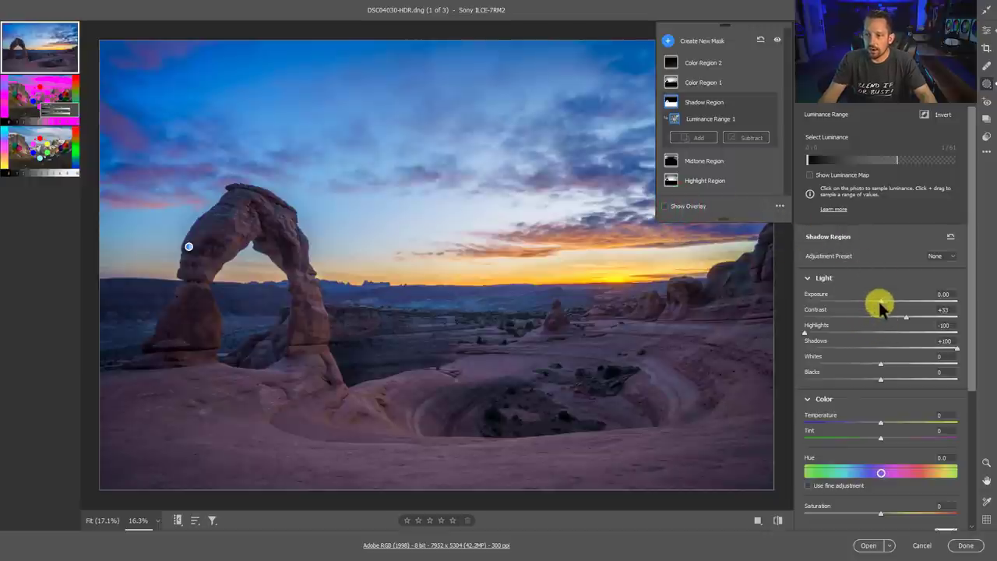
left_click_drag(880, 305, 893, 305)
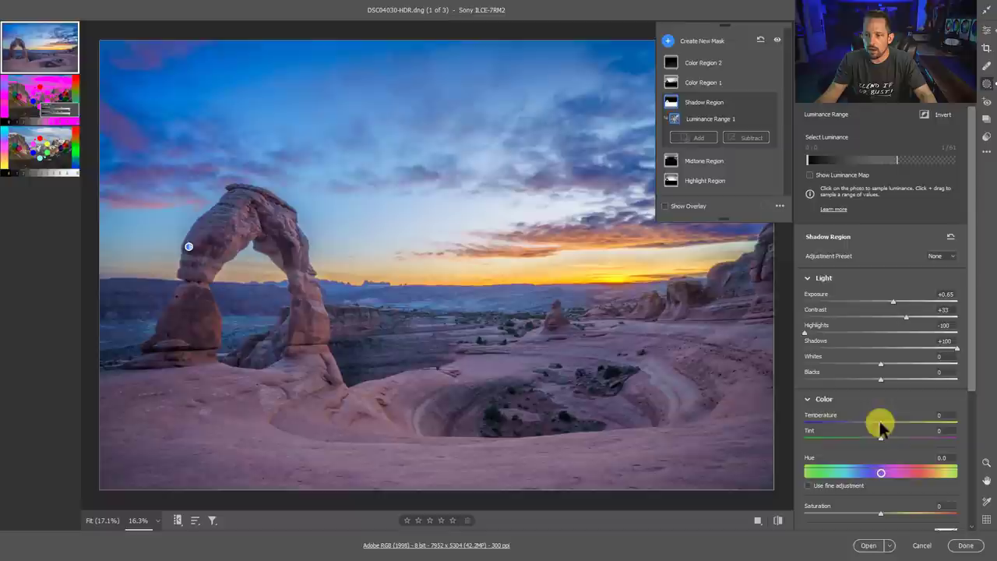
mouse_move(880, 423)
left_mouse_down()
mouse_move(901, 427)
mouse_move(889, 437)
left_mouse_up()
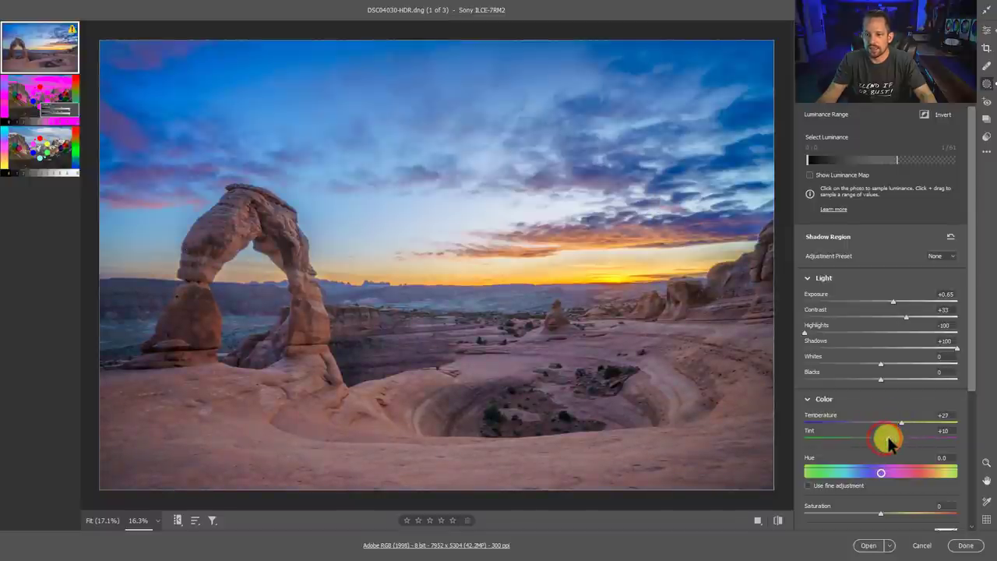
left_click_drag(903, 312, 911, 318)
left_click_drag(881, 364, 885, 364)
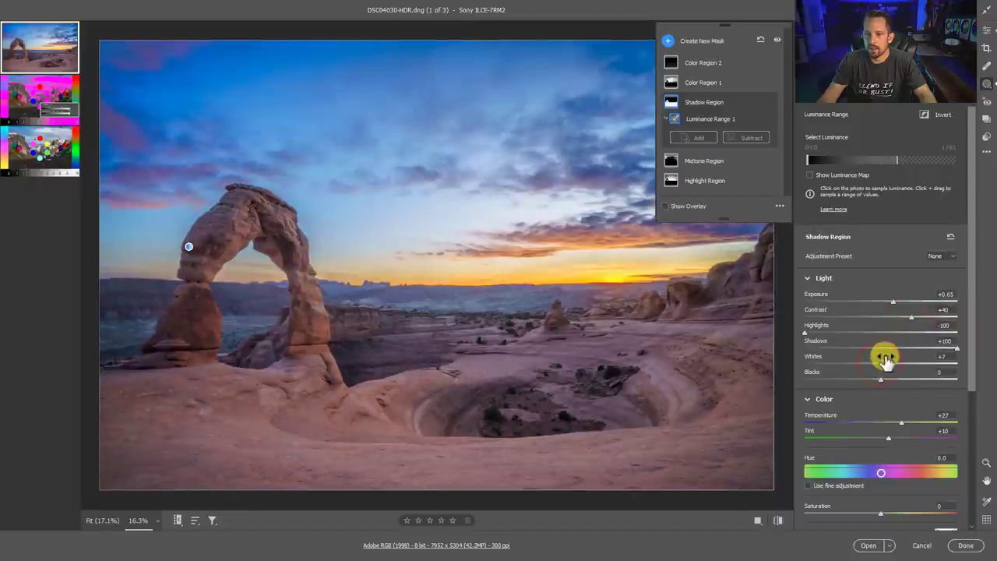
left_click(776, 40)
left_click(777, 40)
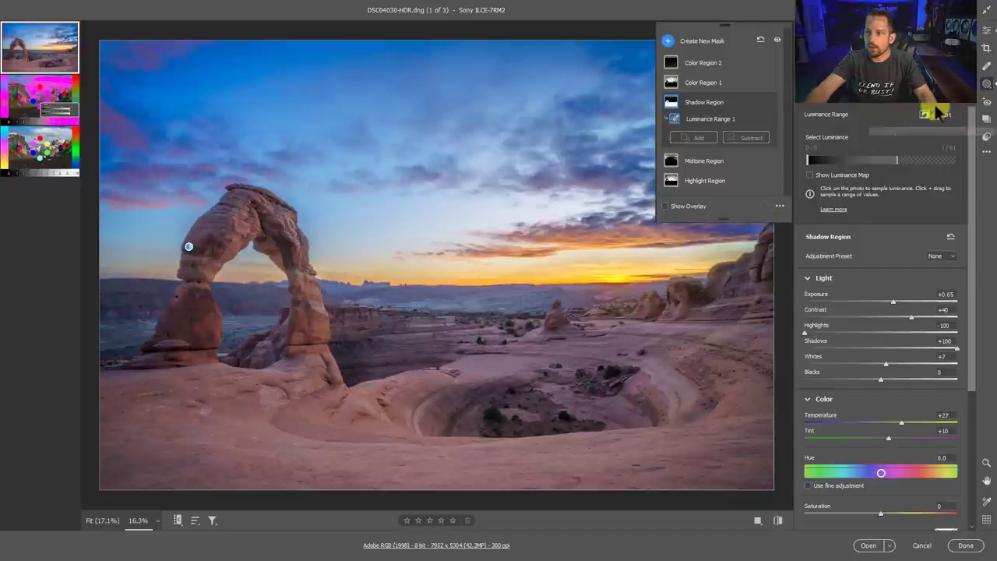
Set the global Basic Temperature to 5400 and Contrast to +20
left_click(986, 32)
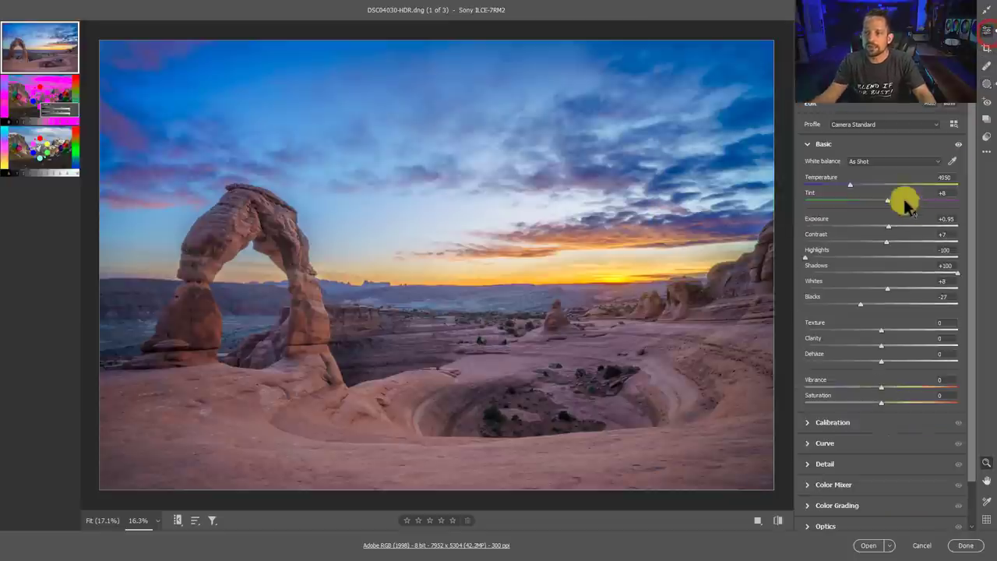
left_click_drag(852, 185, 857, 186)
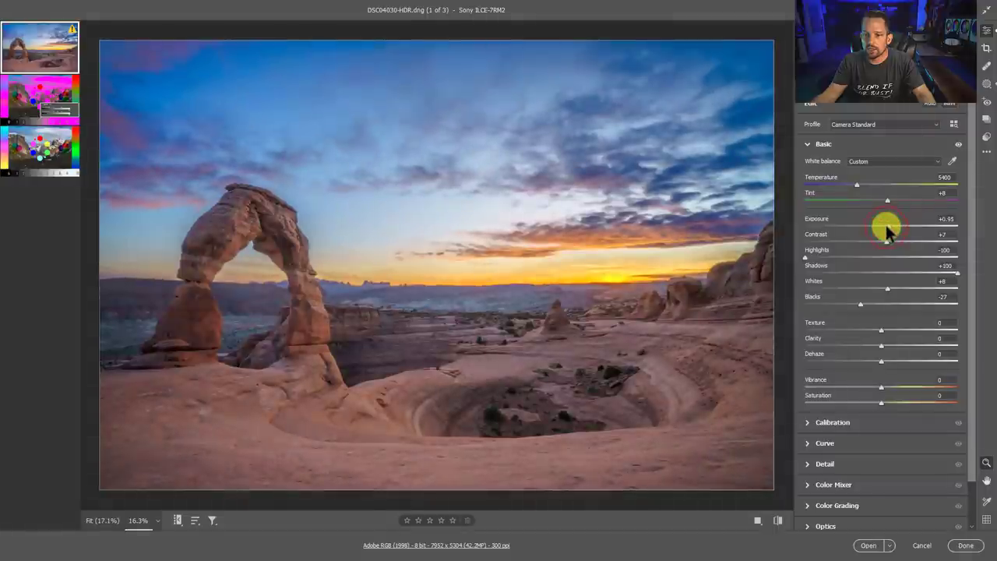
left_click_drag(888, 244, 897, 246)
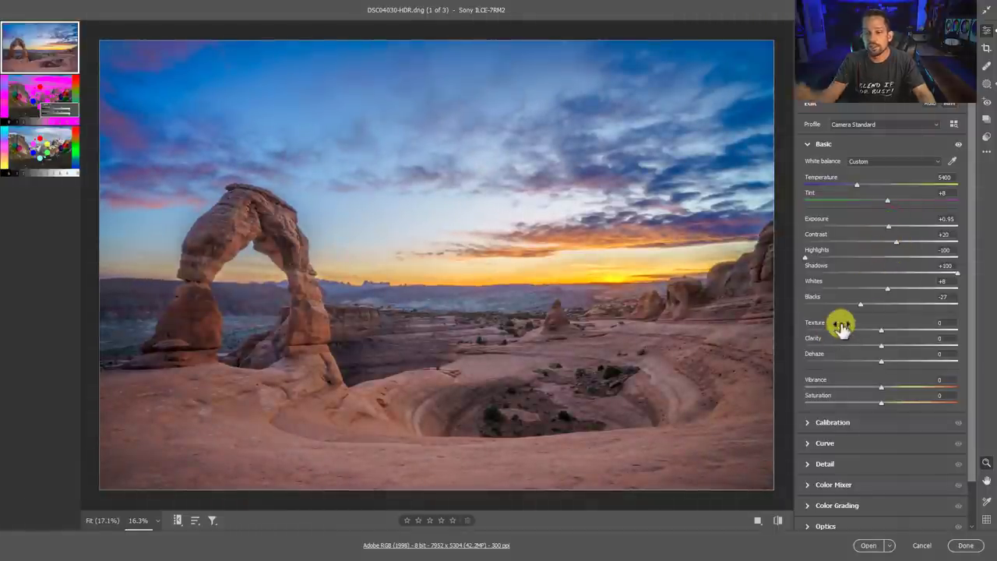
mouse_move(840, 326)
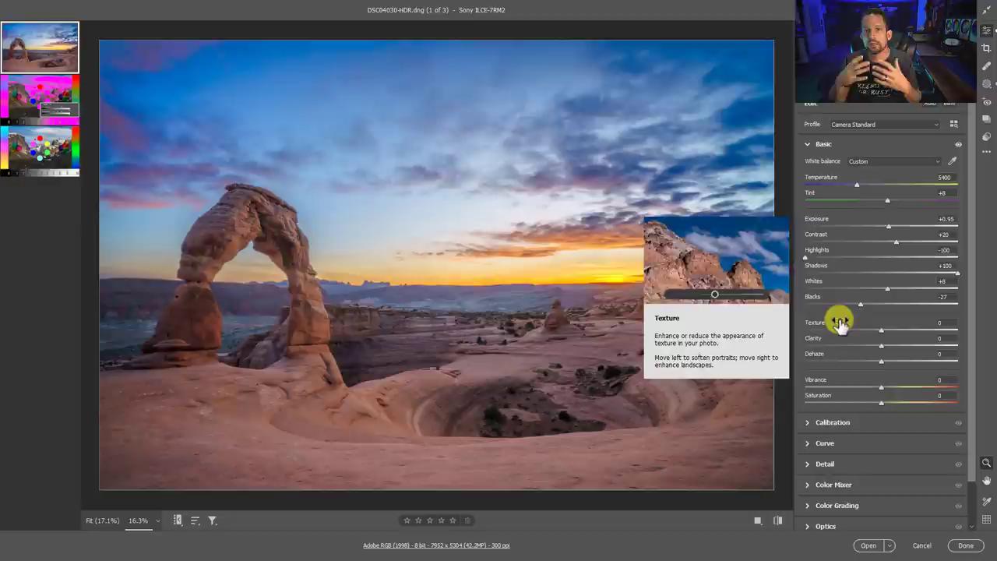